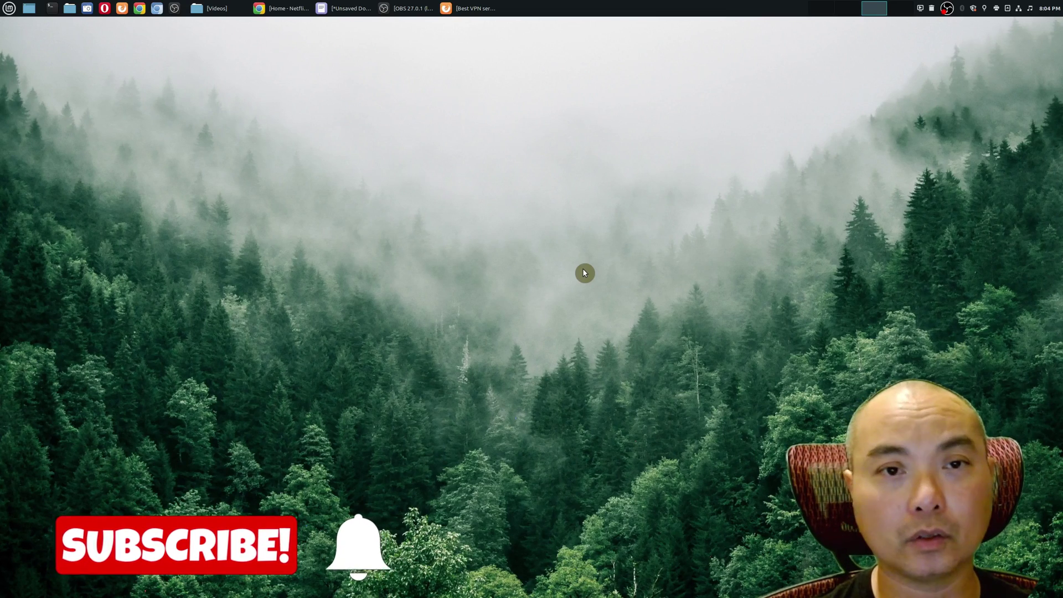
- Bring the Firefox window with the NordVPN homepage back into view from the taskbar
left_click(471, 8)
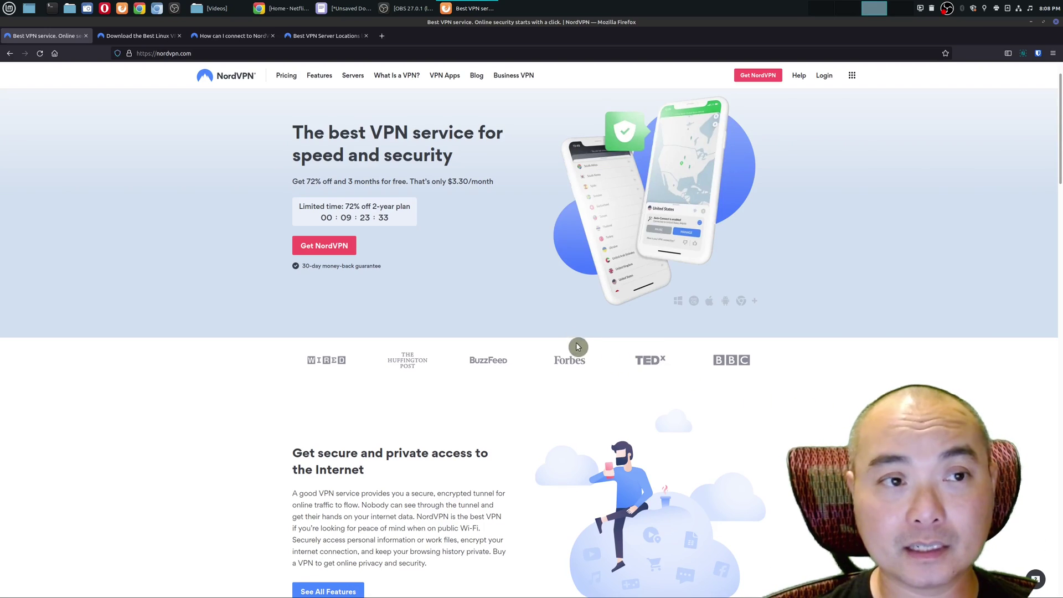
left_click(150, 39)
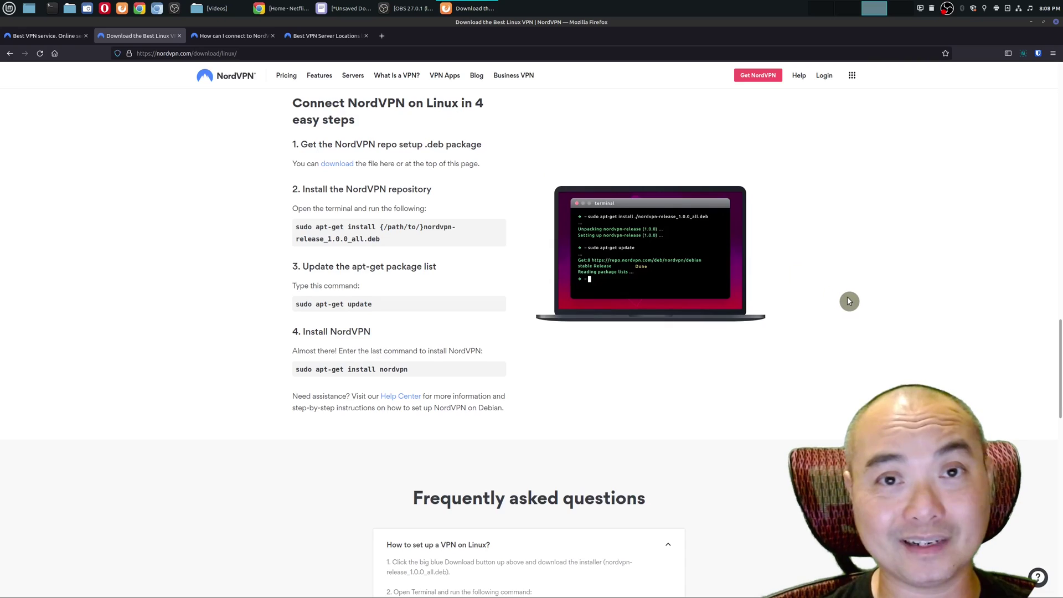
scroll(847, 299, "down", 3)
scroll(640, 259, "up", 4)
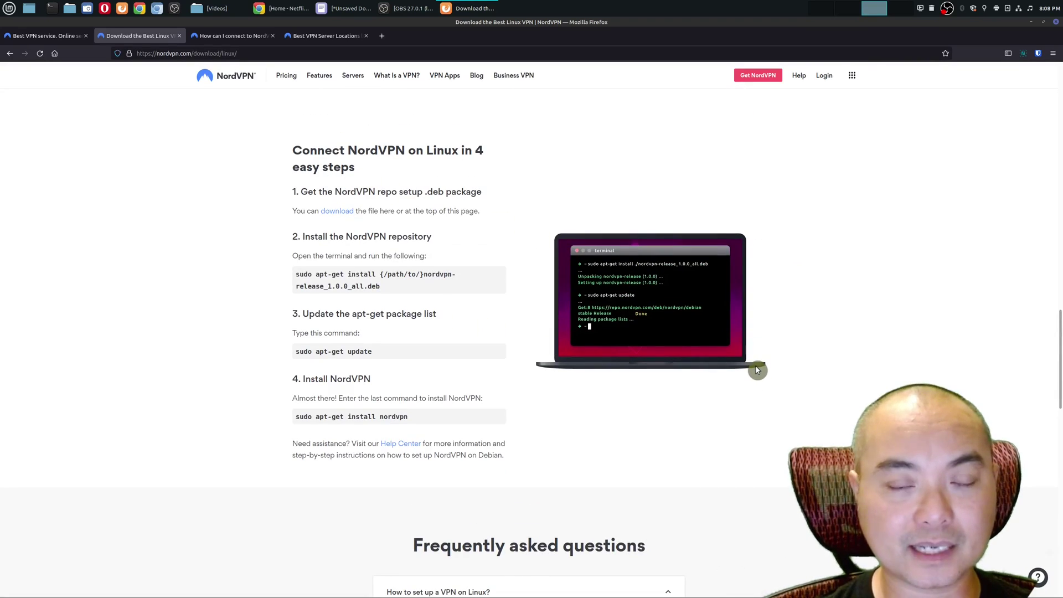
scroll(840, 368, "down", 3)
scroll(839, 369, "down", 2)
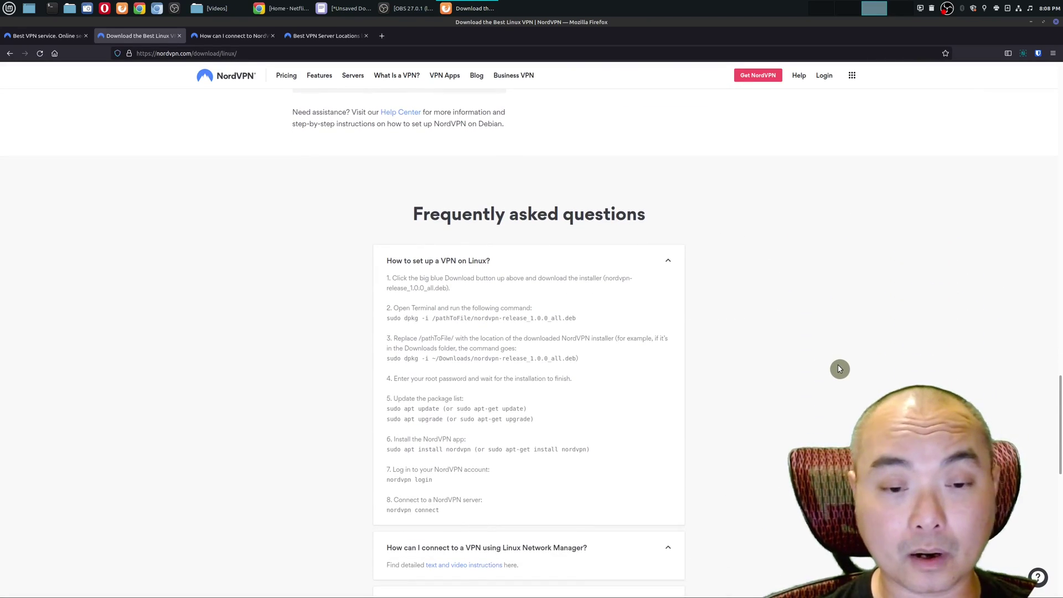
scroll(839, 369, "down", 1)
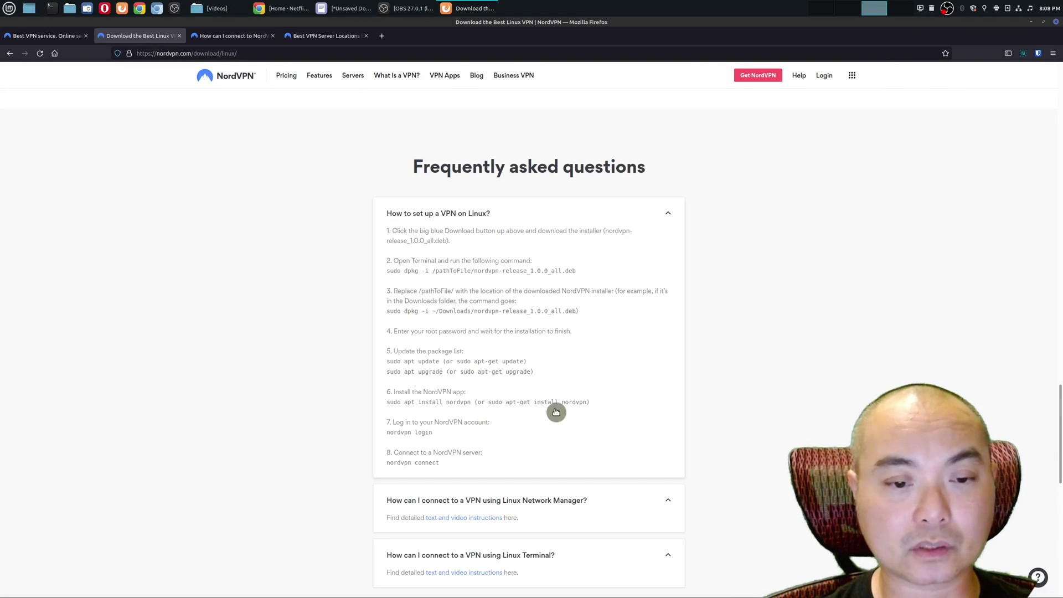
left_click_drag(629, 410, 355, 234)
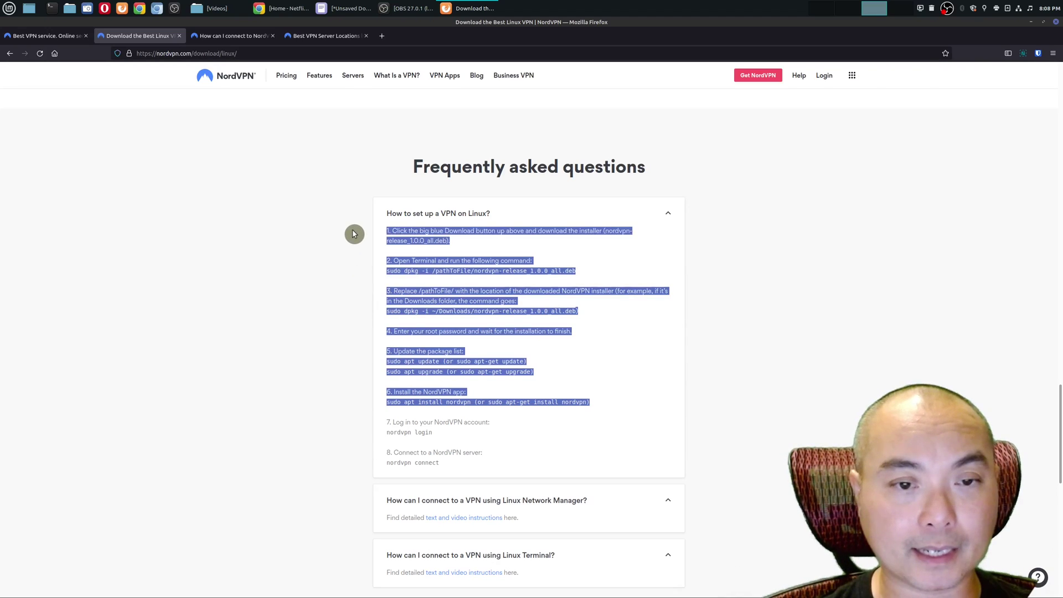
left_click(854, 407)
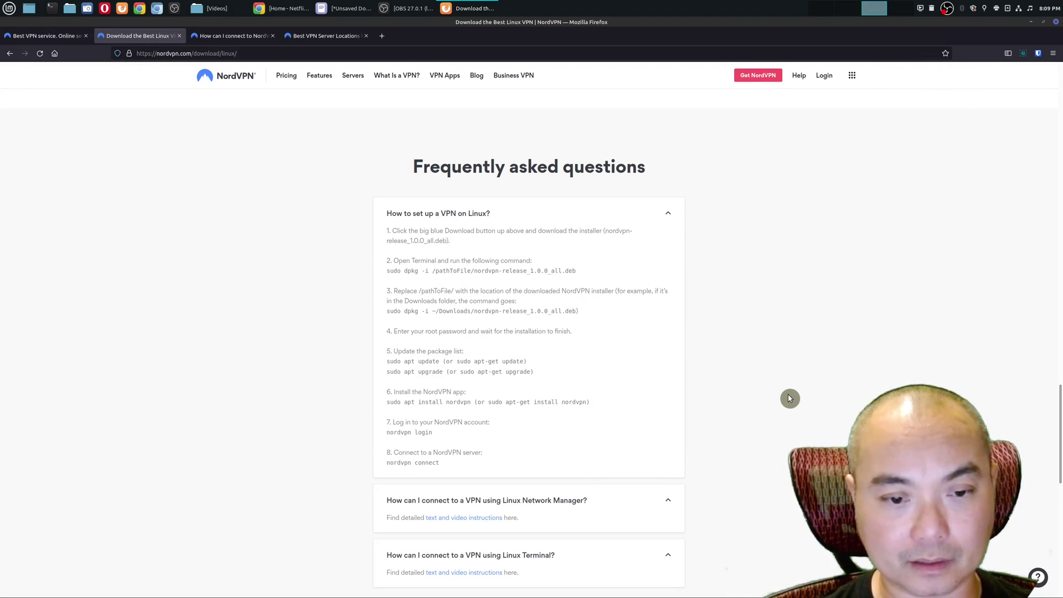
scroll(775, 399, "down", 2)
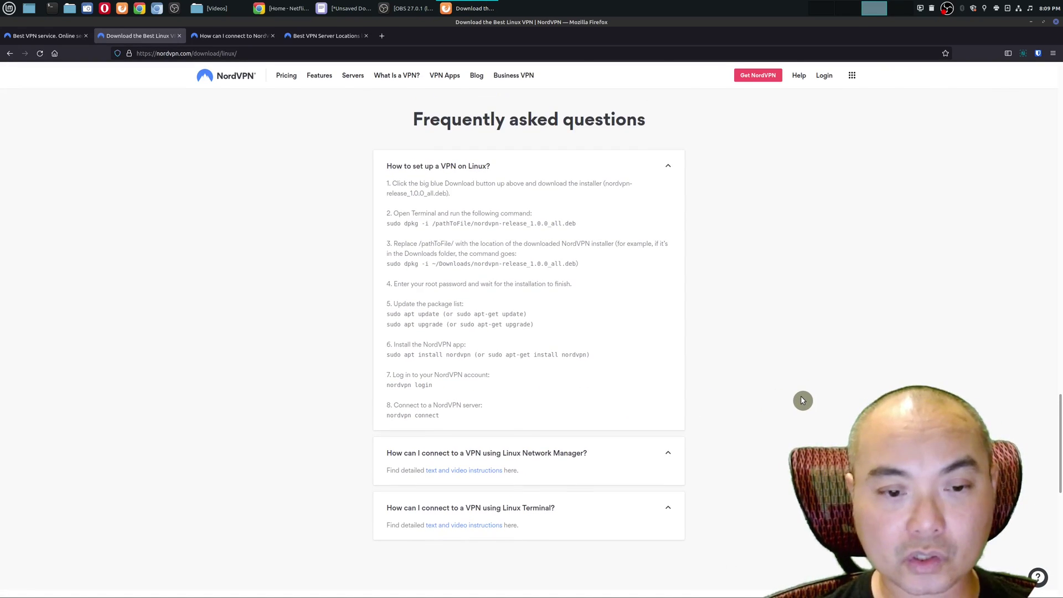
scroll(800, 396, "down", 3)
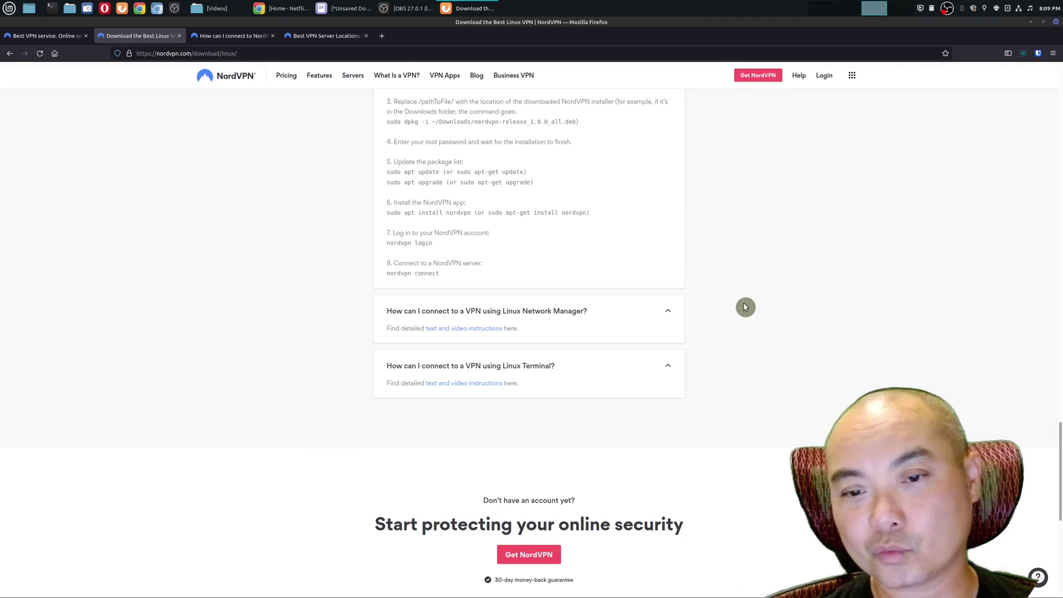
scroll(748, 304, "down", 2)
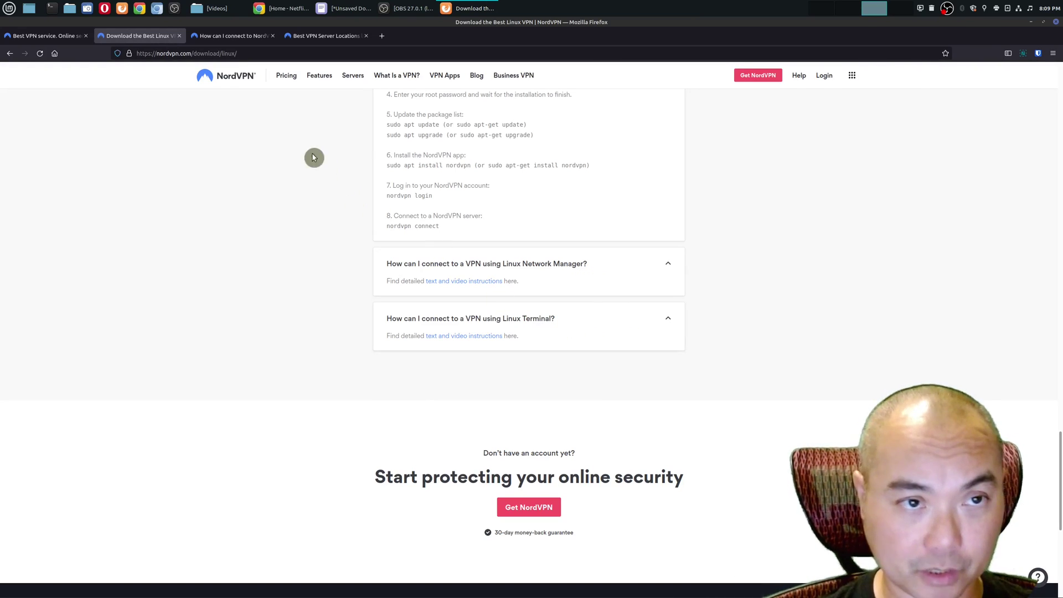
- Switch to the Linux Terminal support article and read its OpenVPN steps through step 11, choosing a server
left_click(232, 36)
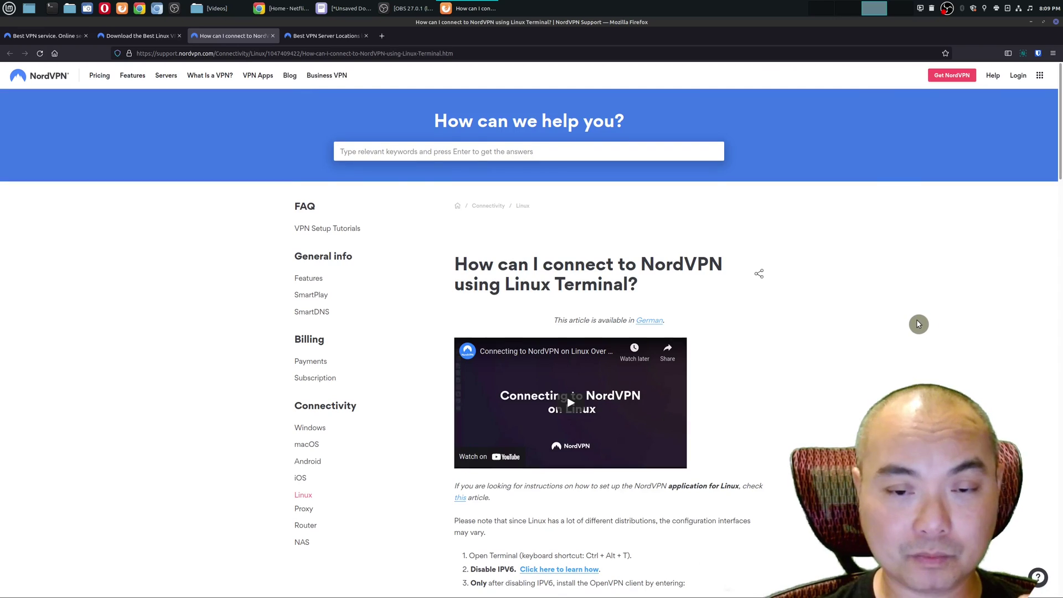
scroll(918, 324, "down", 3)
scroll(913, 317, "down", 5)
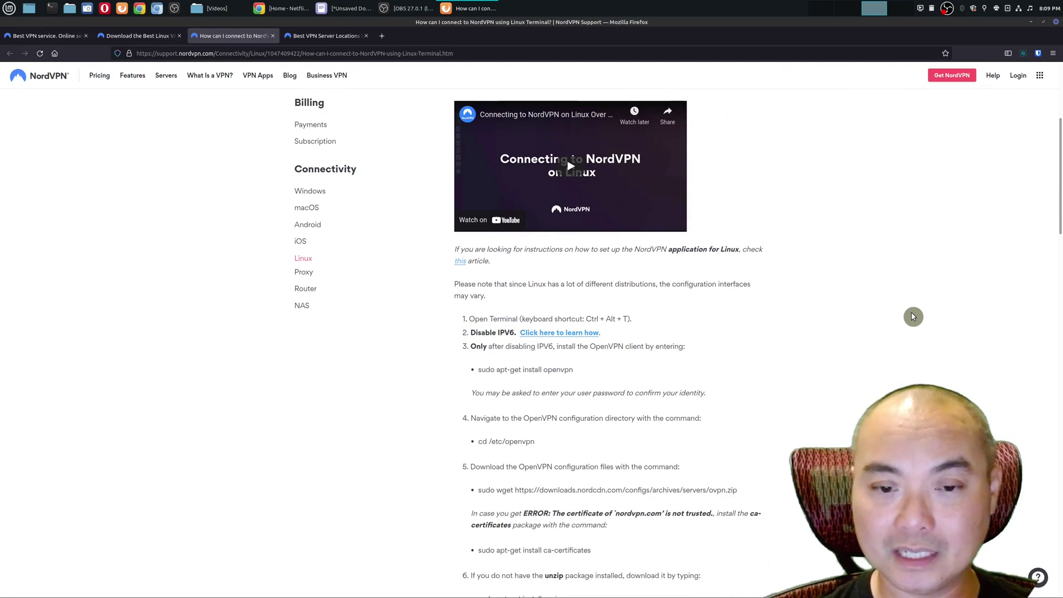
scroll(913, 317, "down", 5)
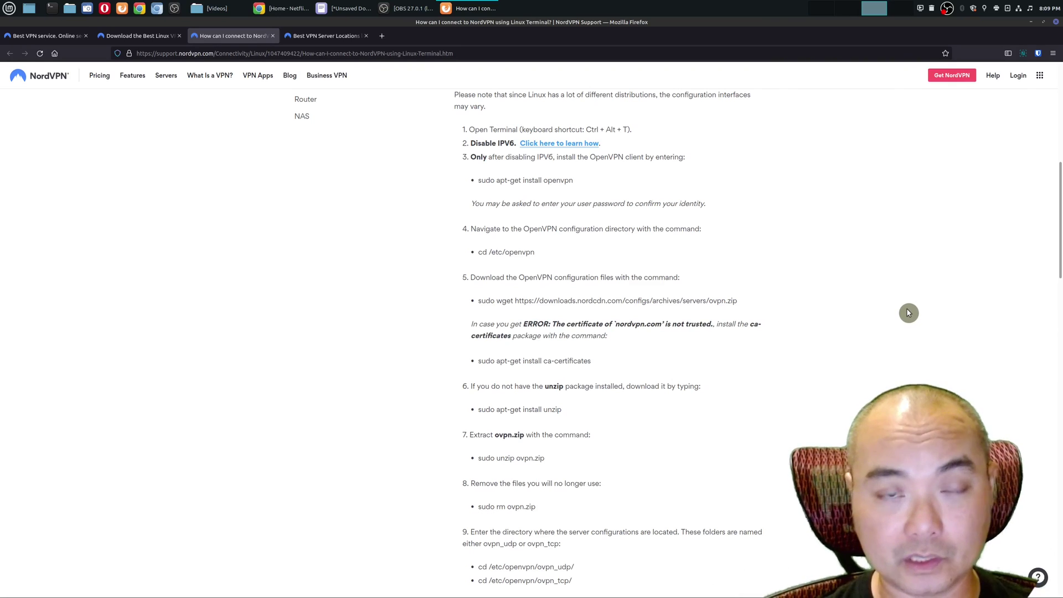
scroll(909, 311, "down", 3)
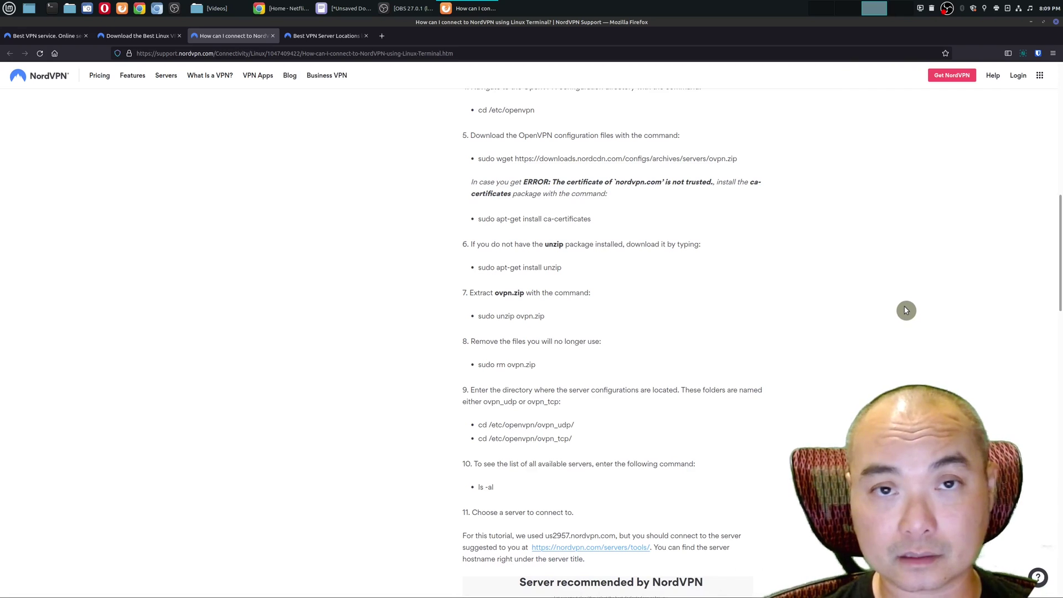
scroll(903, 312, "down", 3)
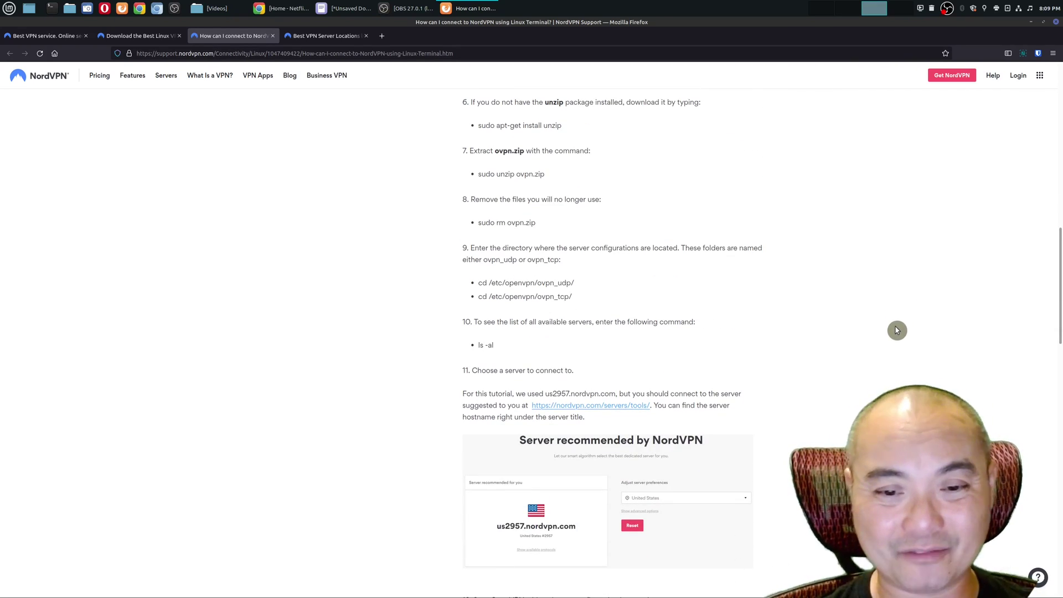
scroll(894, 327, "down", 2)
scroll(893, 334, "up", 3)
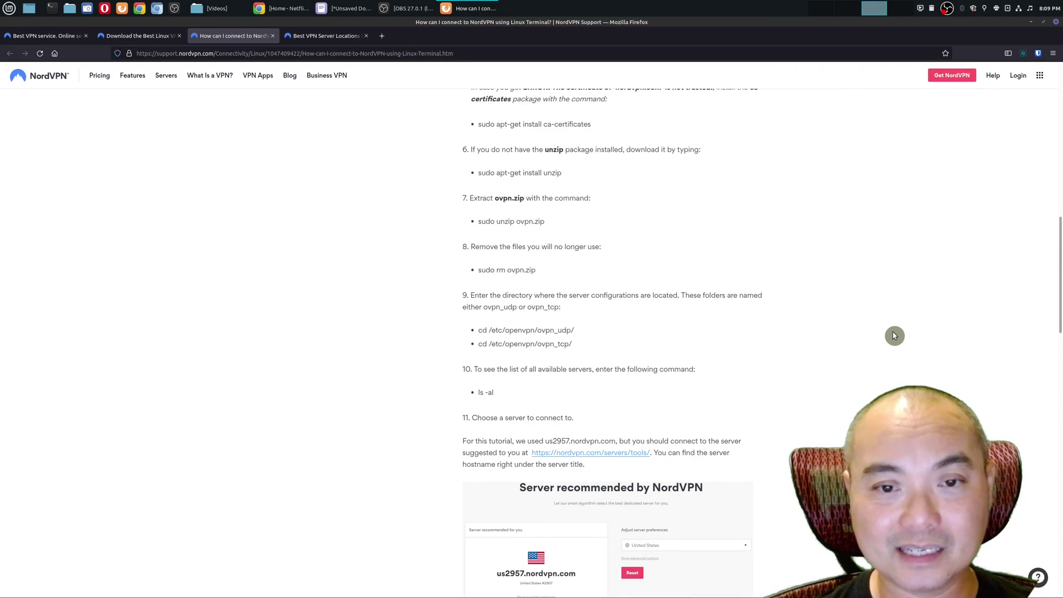
scroll(894, 335, "up", 2)
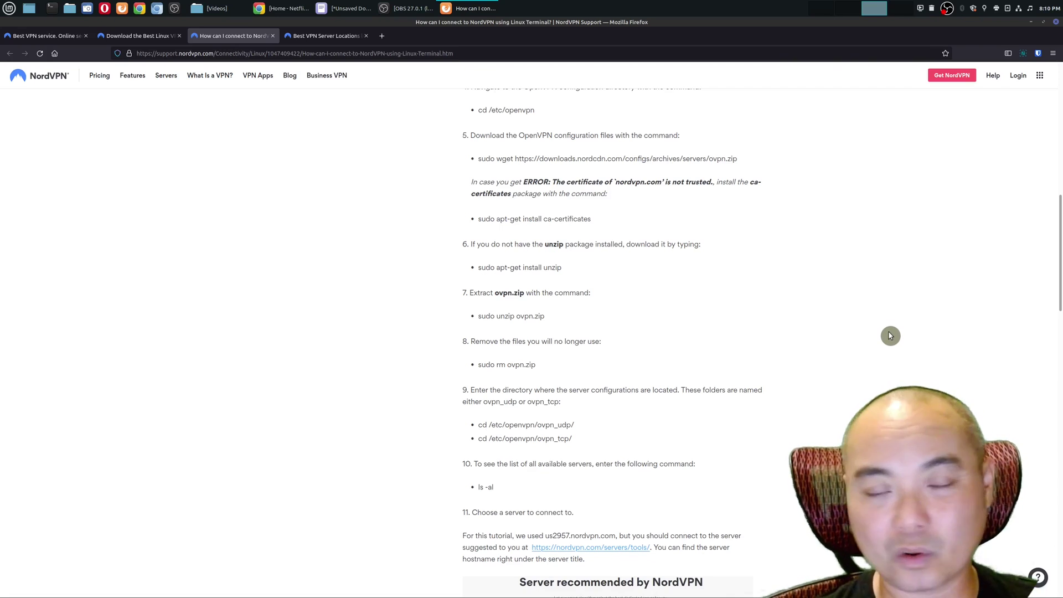
scroll(889, 338, "up", 1)
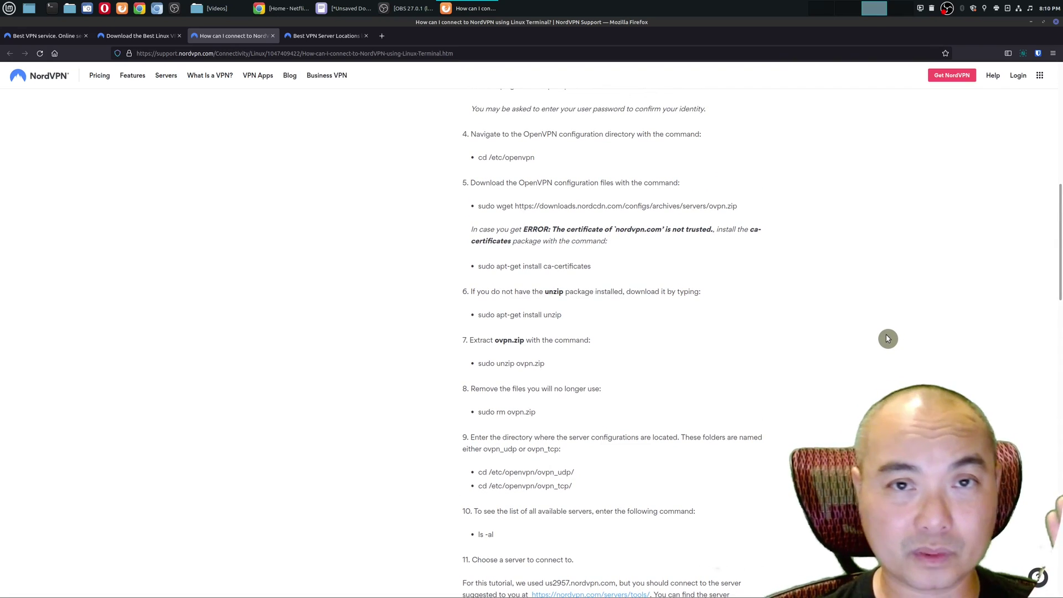
scroll(887, 338, "down", 2)
scroll(887, 338, "down", 2)
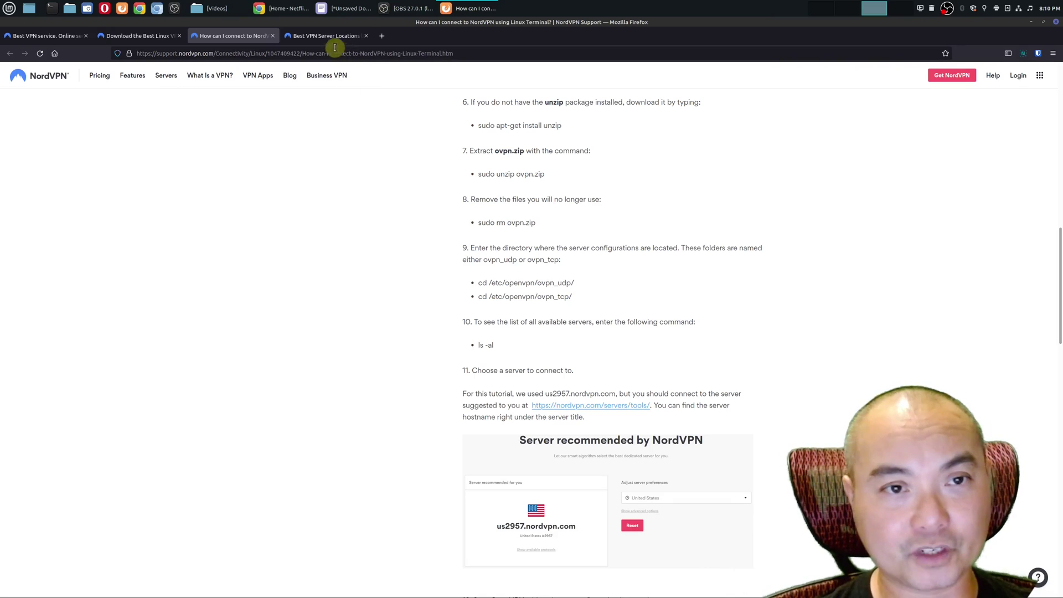
- On the server locations page, open the recommended-server tool and choose India as the country
left_click(295, 35)
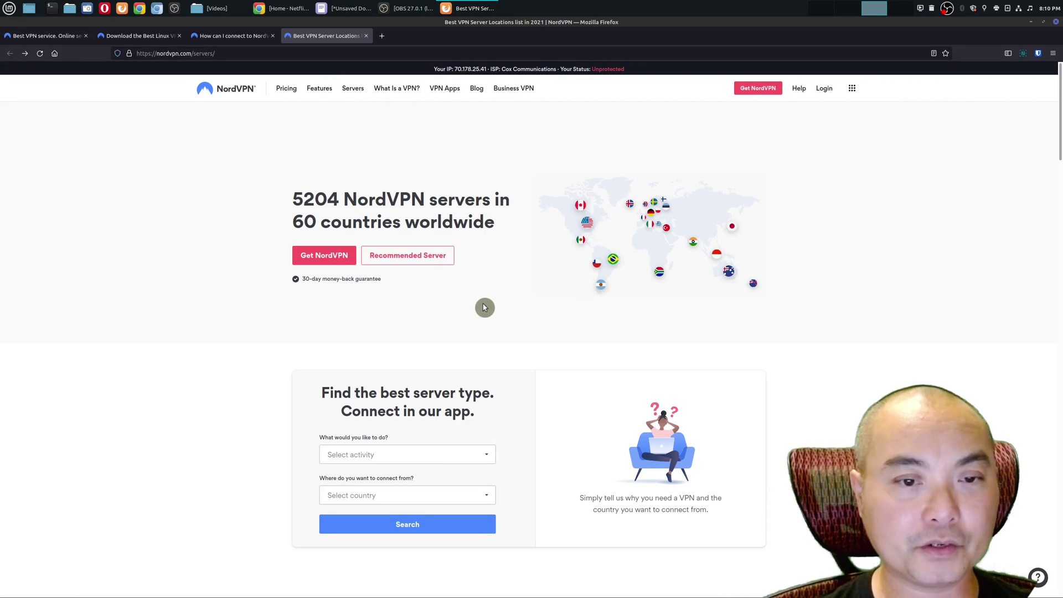
left_click(433, 263)
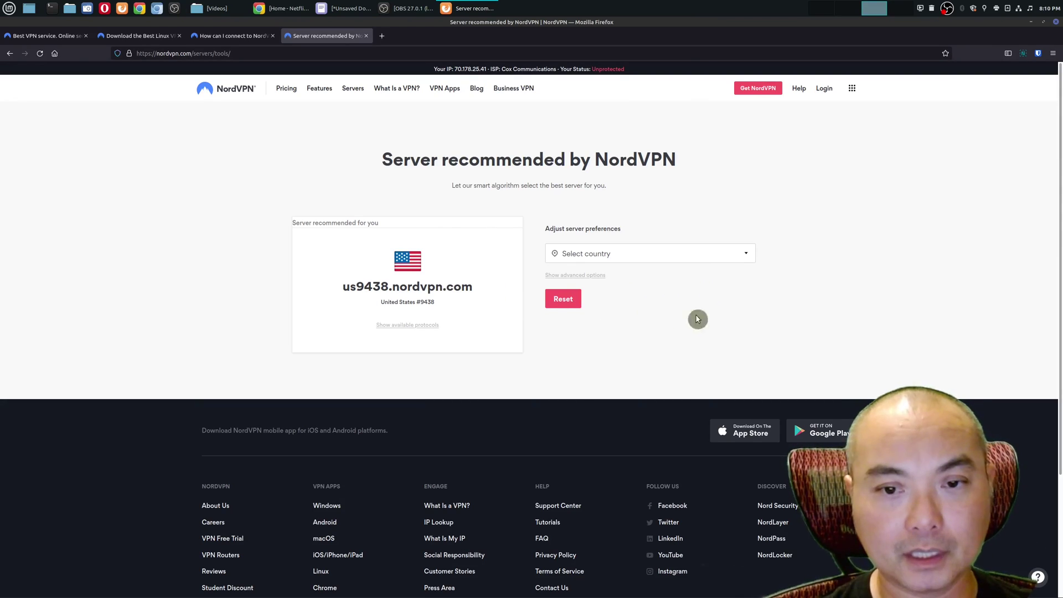
left_click(718, 260)
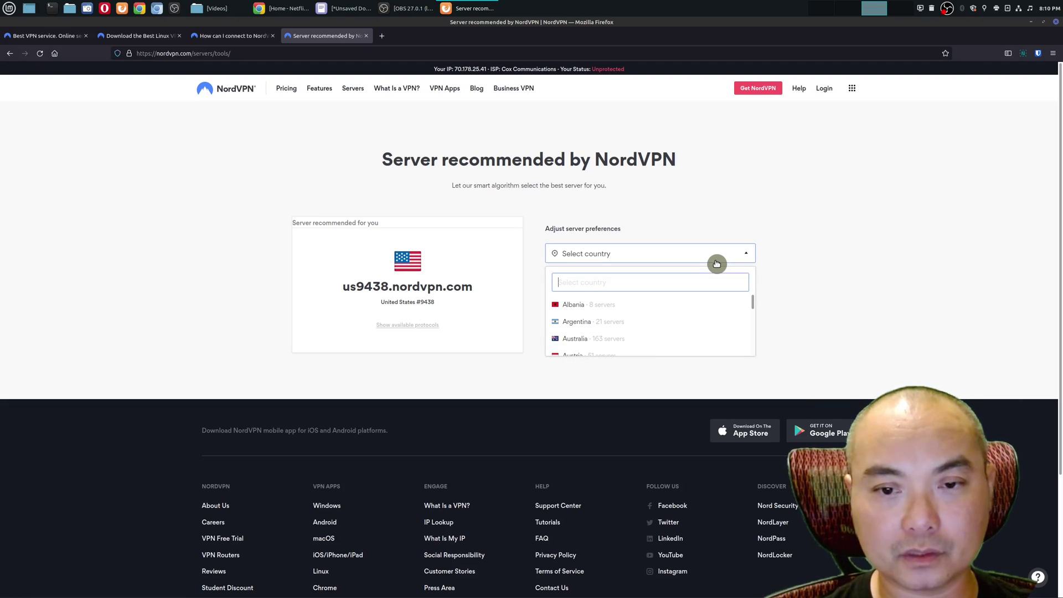
scroll(719, 311, "down", 5)
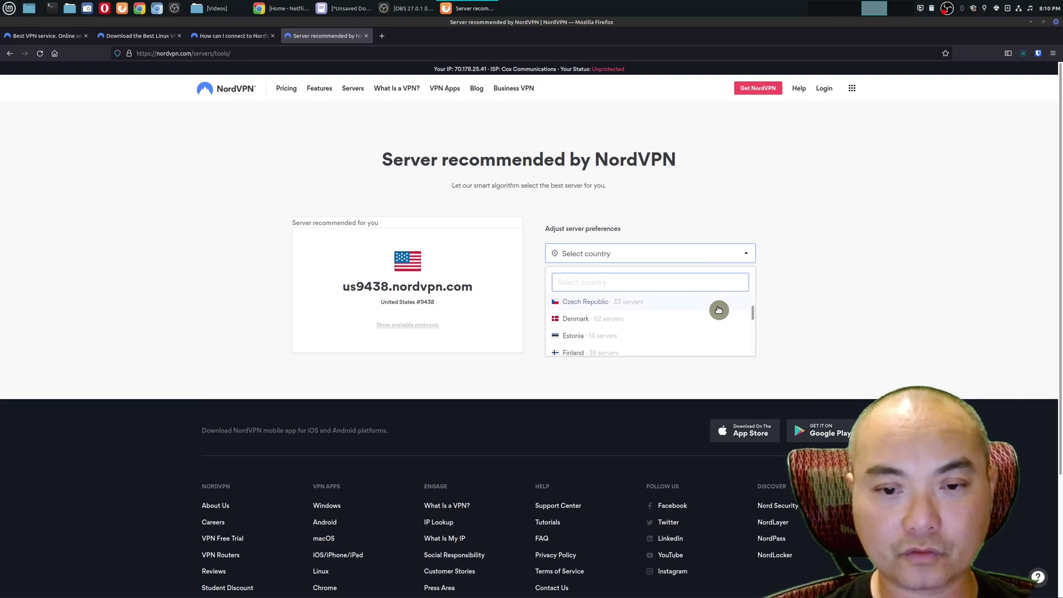
scroll(718, 310, "down", 1)
scroll(718, 310, "down", 5)
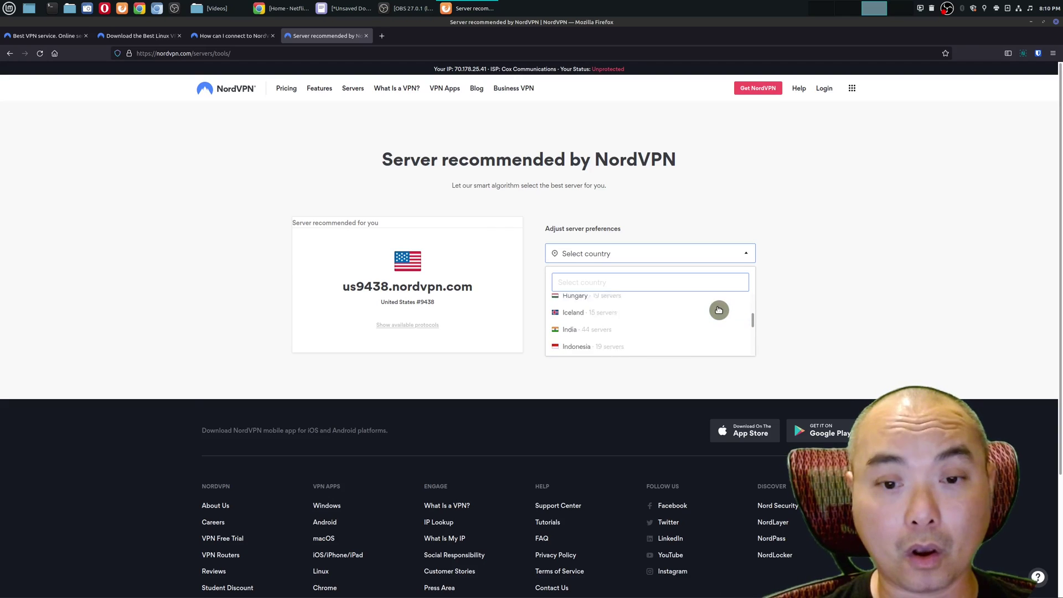
scroll(718, 310, "up", 3)
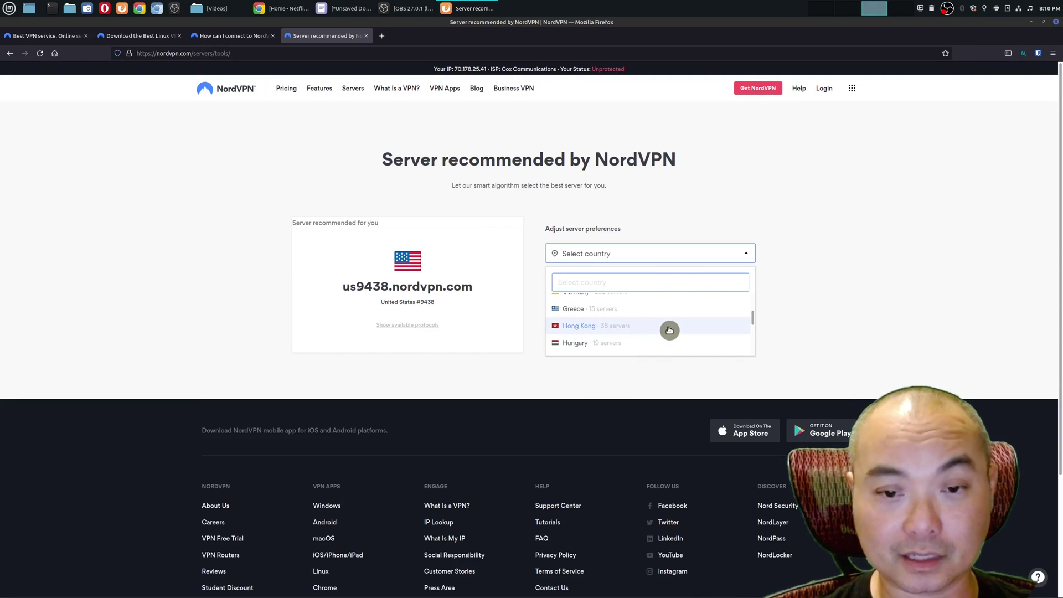
scroll(669, 330, "down", 1)
left_click(612, 323)
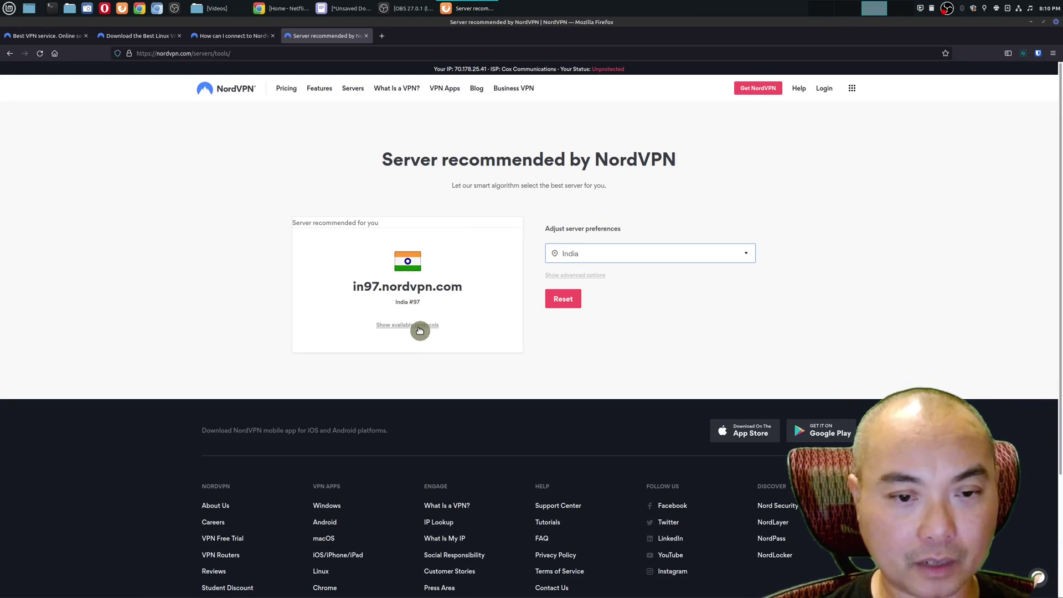
- List in97.nordvpn.com's protocols and save its OpenVPN UDP config file, in97.nordvpn.com.udp.ovpn
left_click(419, 331)
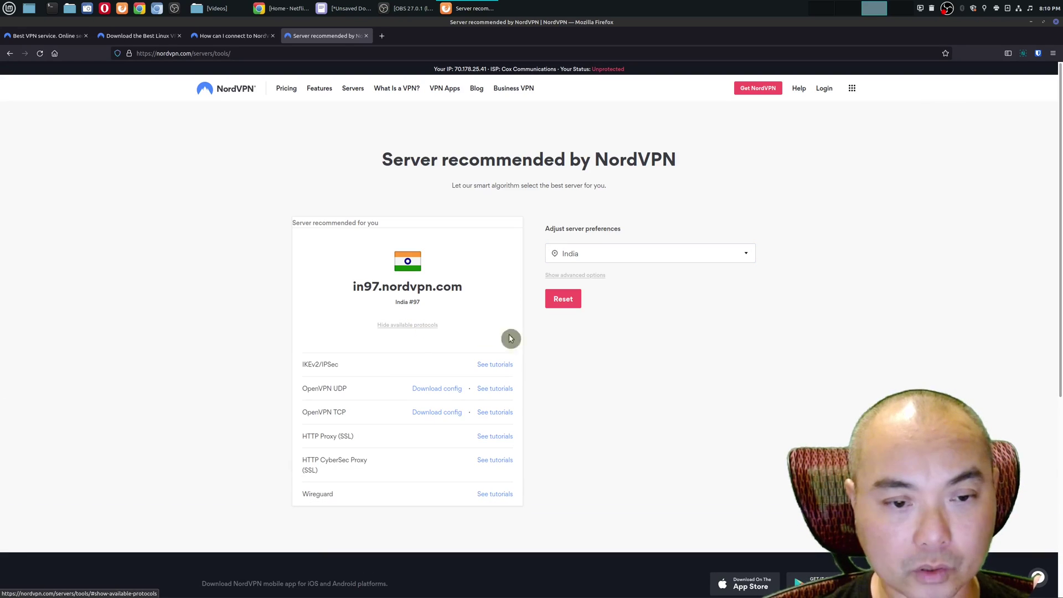
scroll(631, 362, "down", 5)
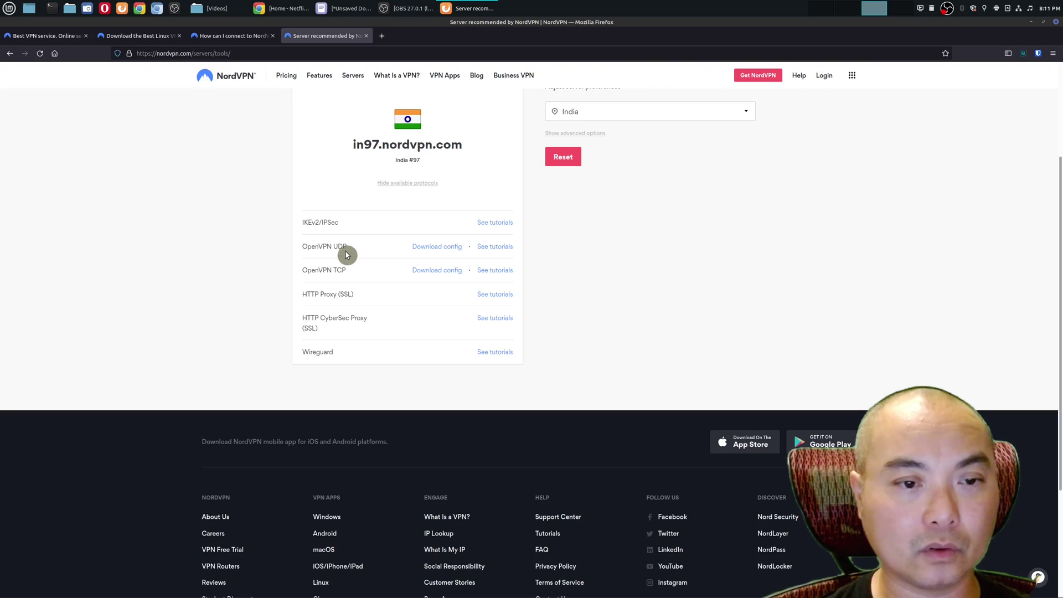
left_click(442, 248)
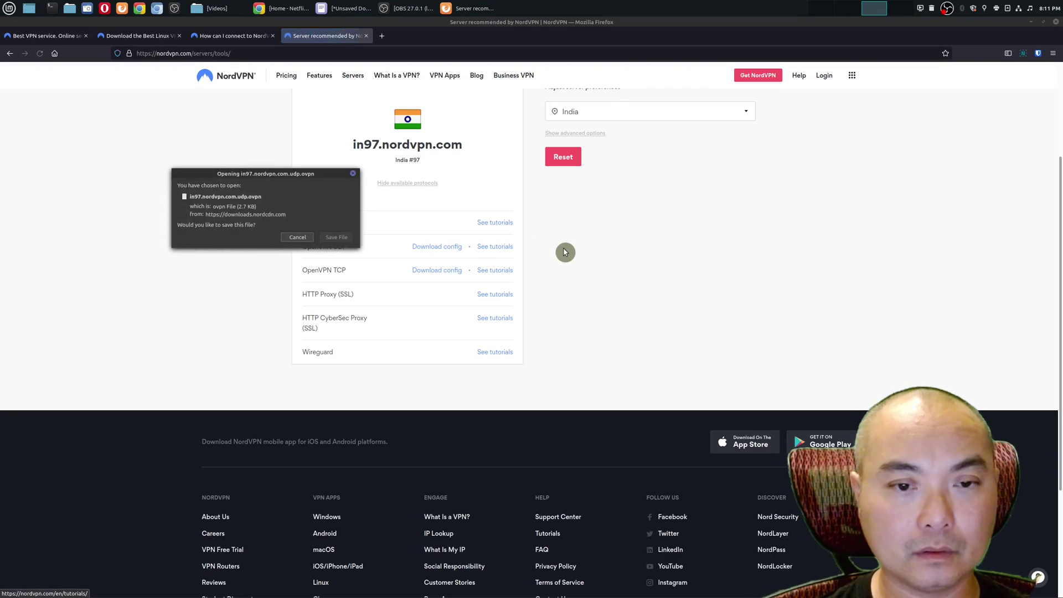
left_click(350, 240)
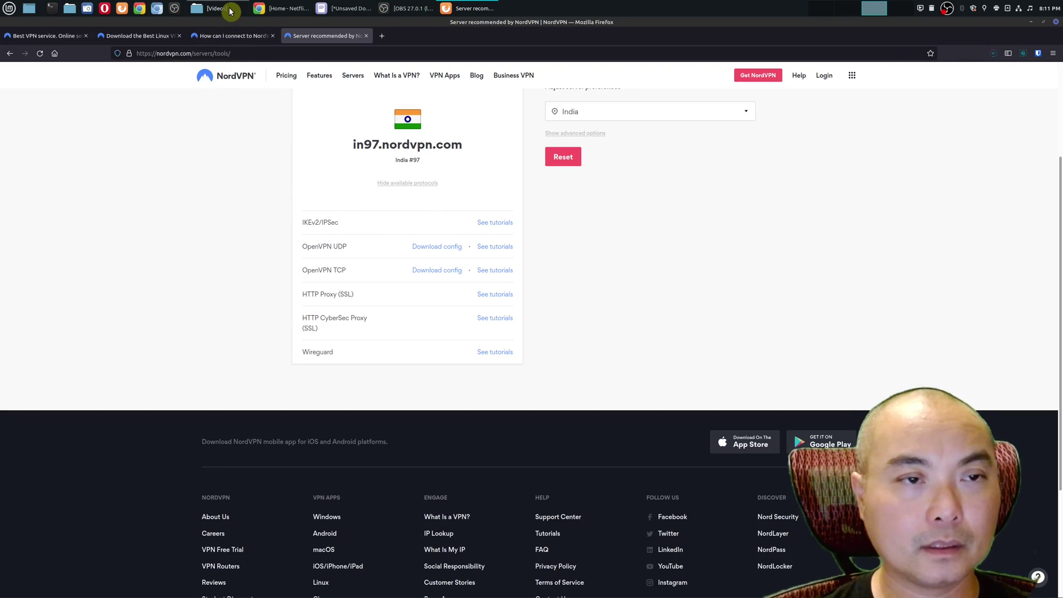
- Confirm in97.nordvpn.com.udp.ovpn (2.8 kB) is in Downloads, then minimize Firefox and the file manager
left_click(210, 8)
left_click(609, 143)
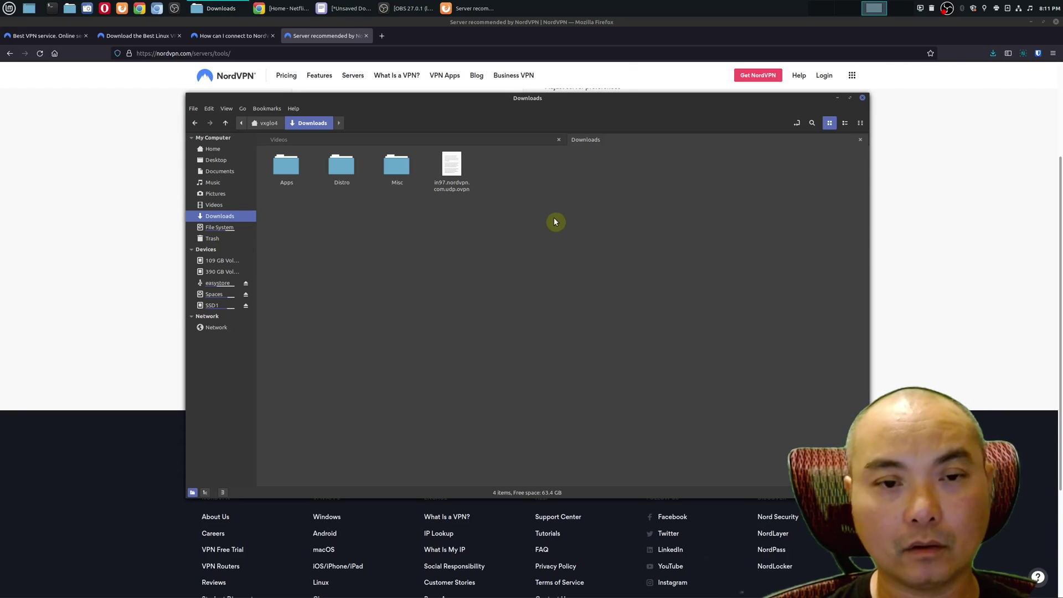
left_click(450, 167)
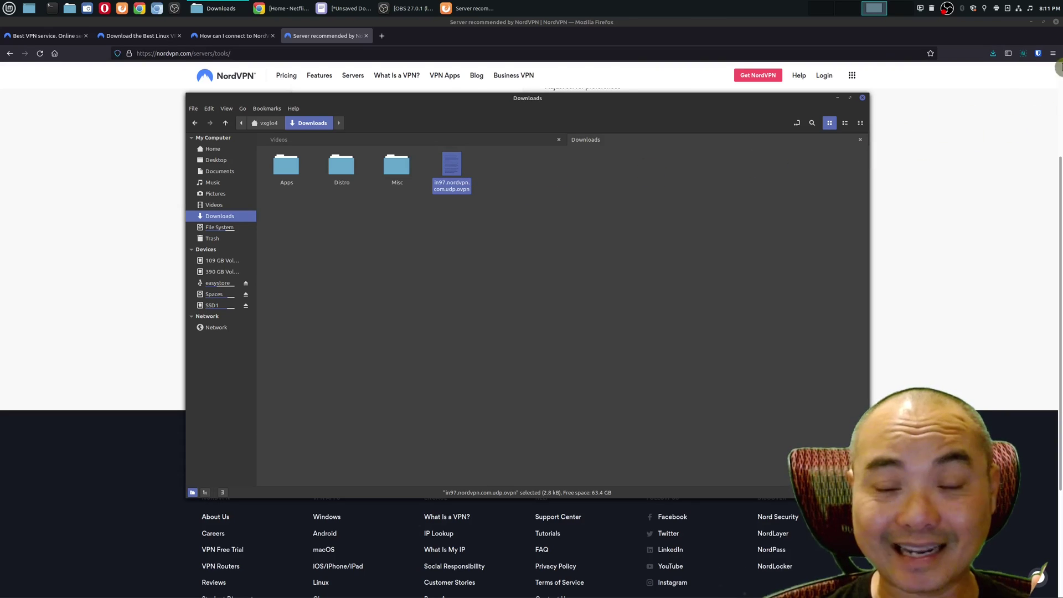
left_click(1032, 25)
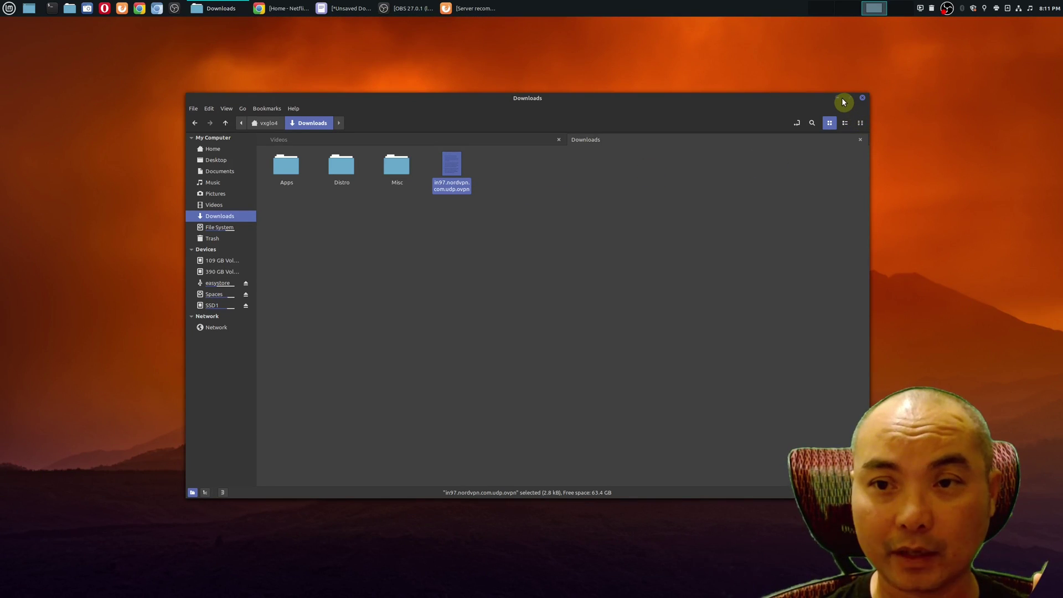
left_click(838, 98)
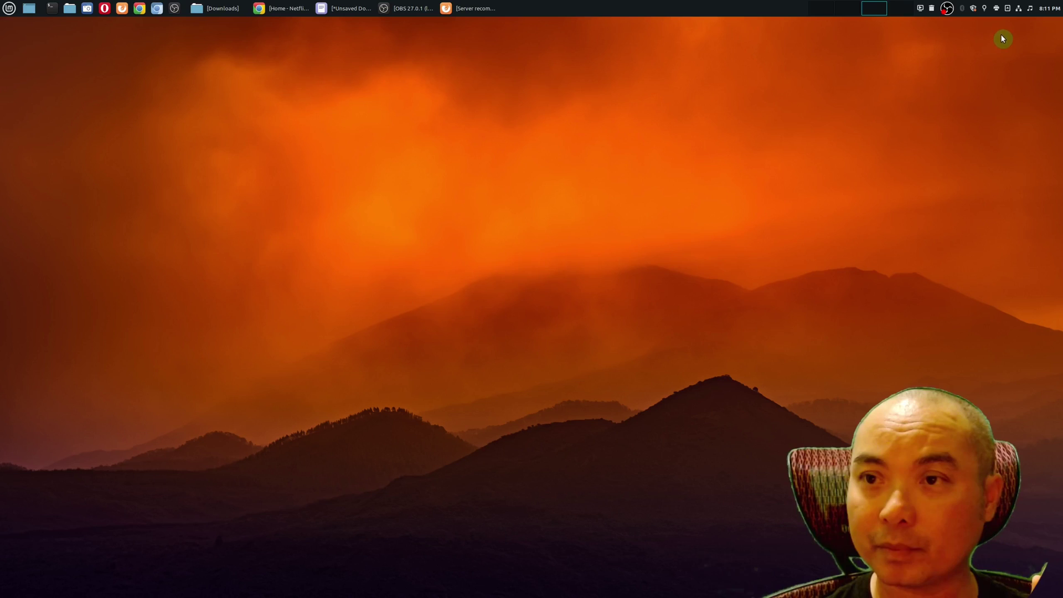
- Open Network Connections from the tray network applet menu
left_click(1018, 11)
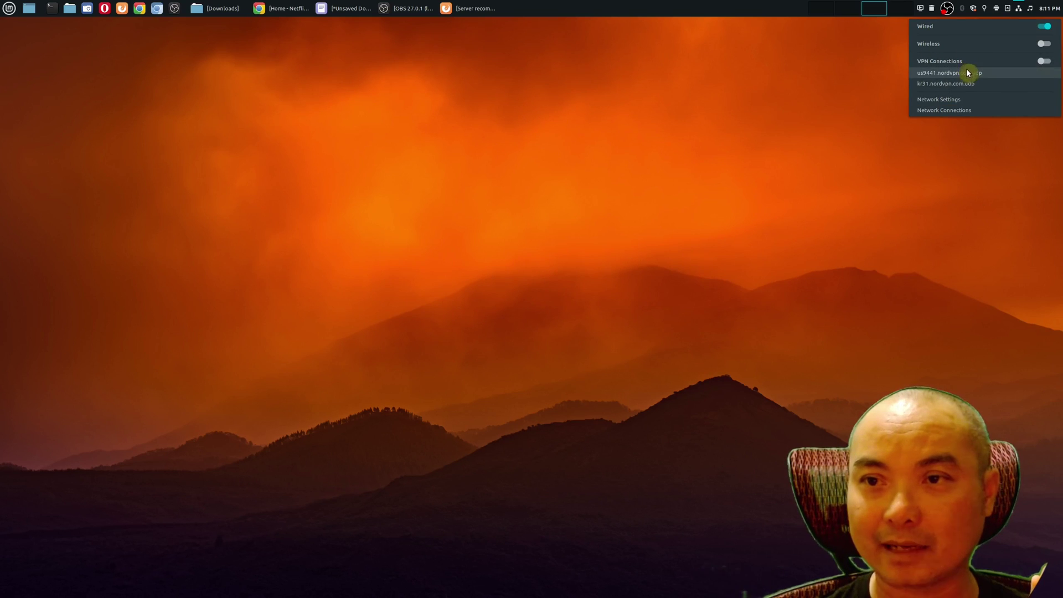
left_click(966, 111)
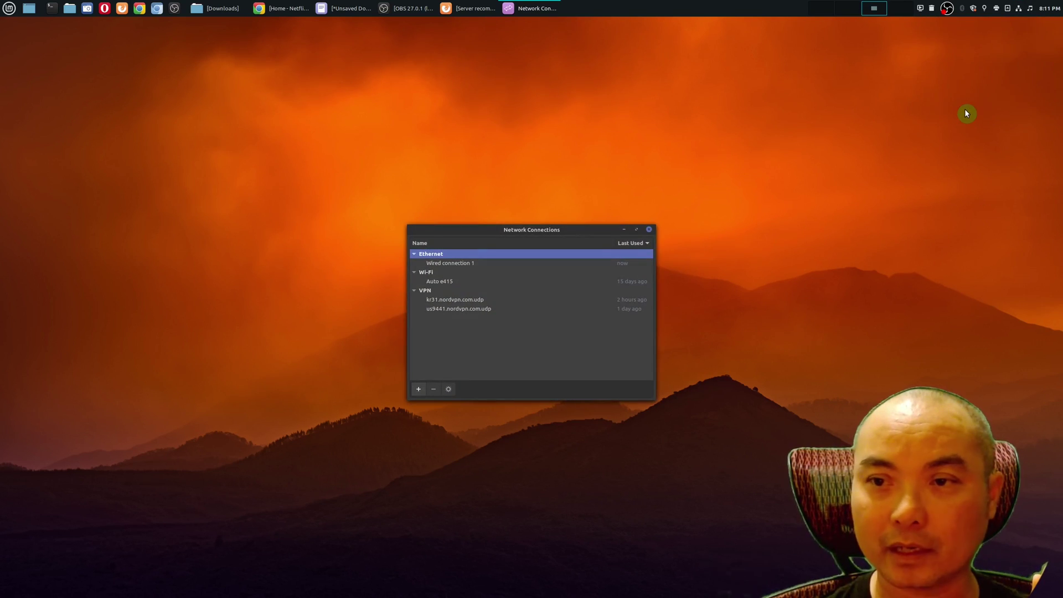
- Add a connection by importing a saved VPN configuration, selecting in97.nordvpn.com.udp.ovpn in Downloads
left_click(419, 390)
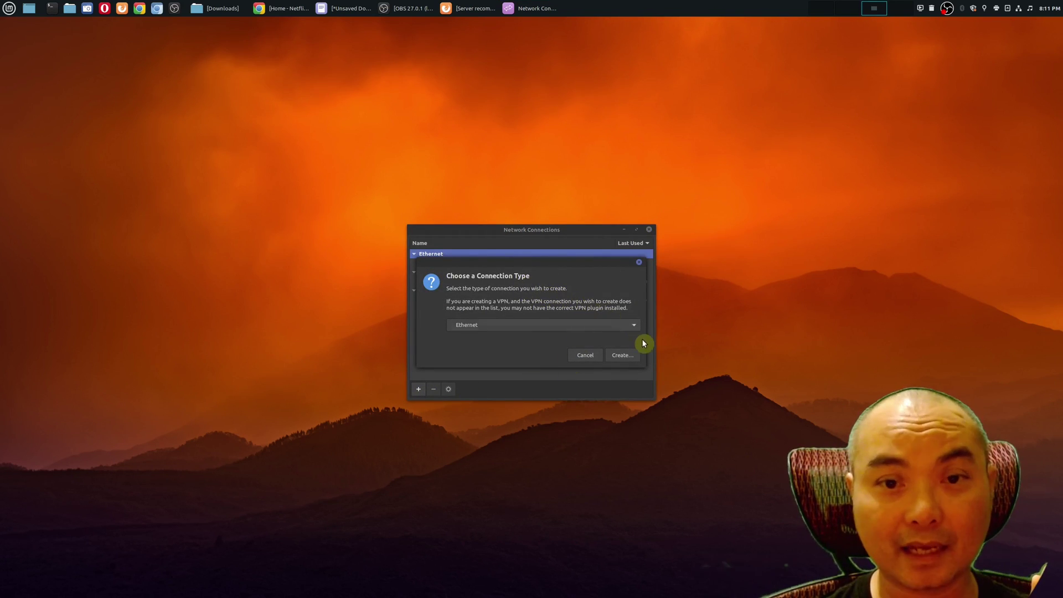
left_click(632, 325)
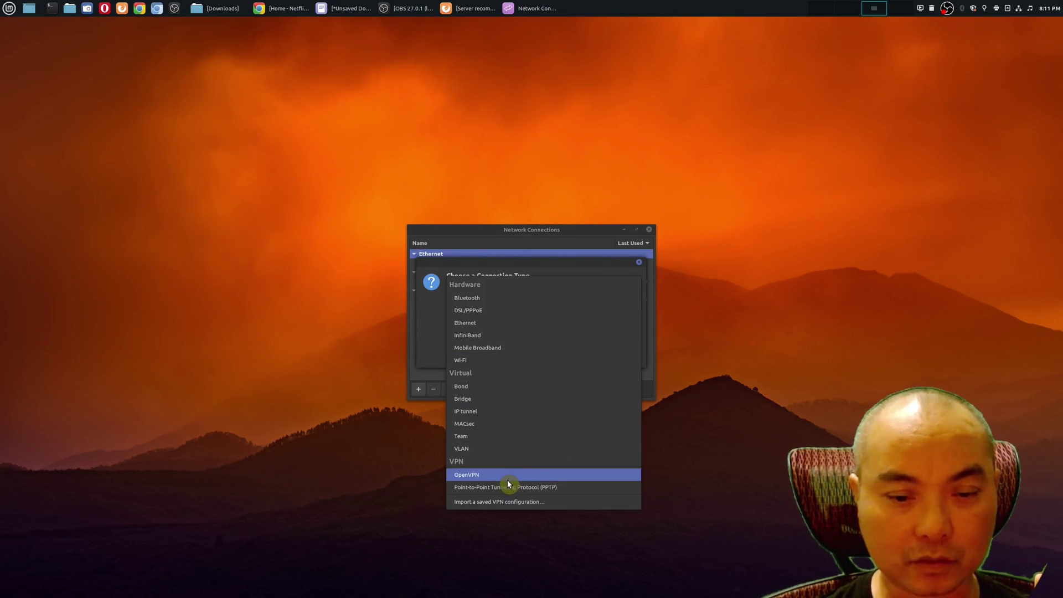
left_click(552, 504)
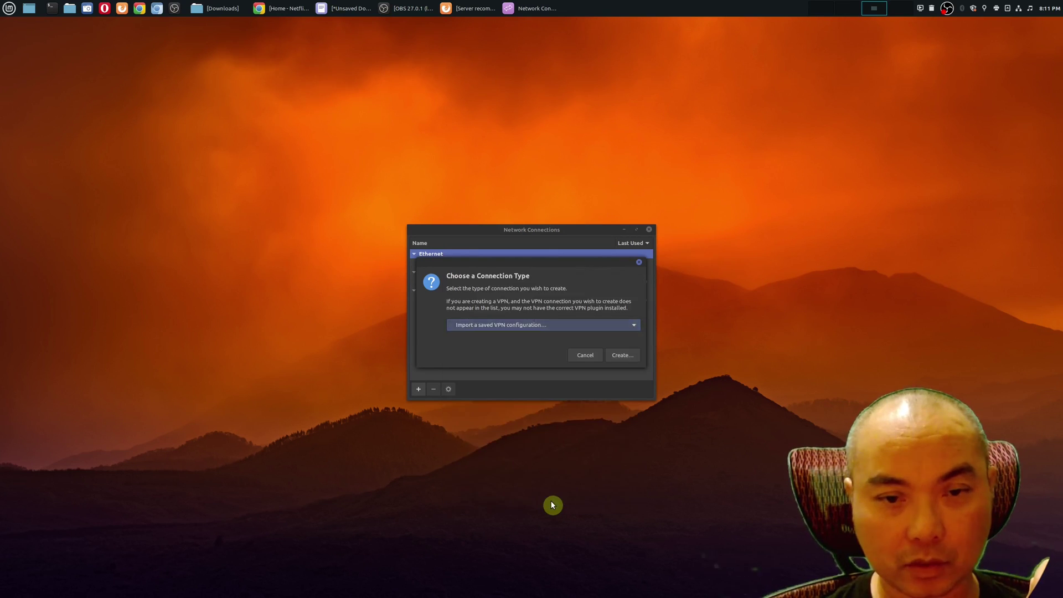
left_click(621, 356)
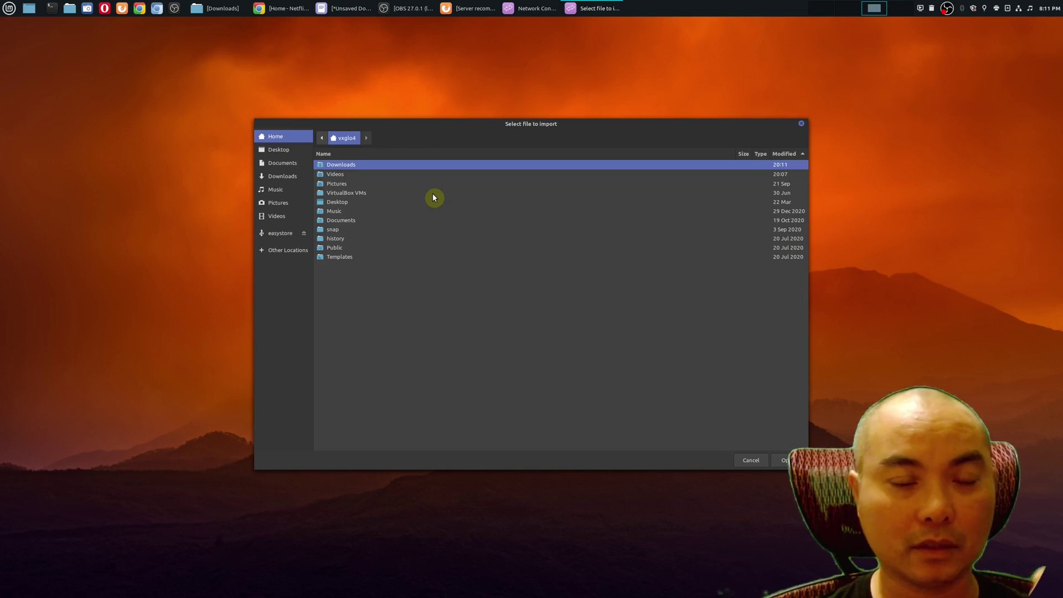
double_click(354, 165)
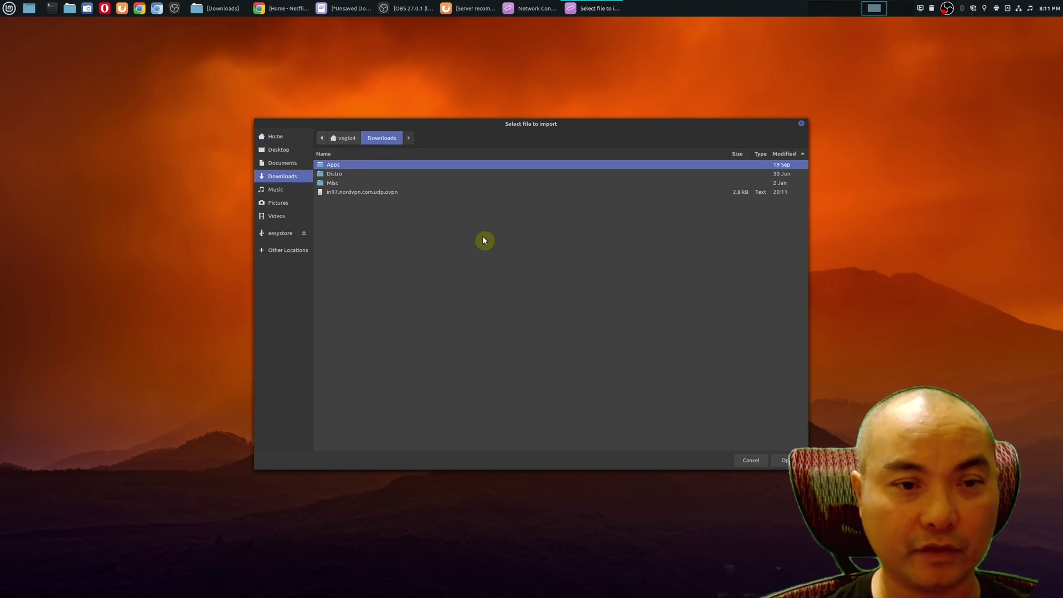
left_click(386, 193)
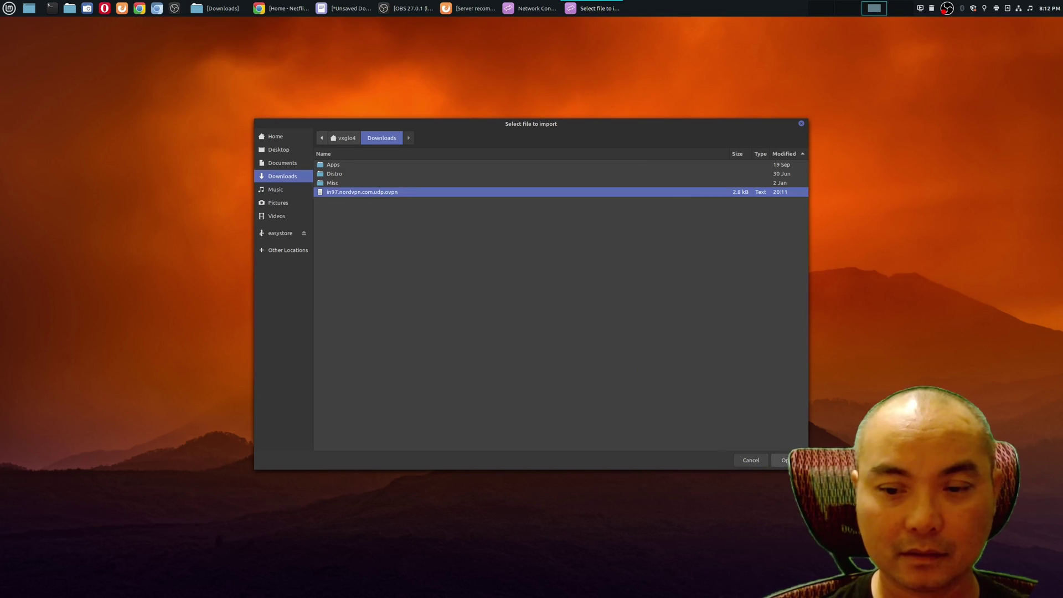
- Import the file, enter the NordVPN user name and password, save the VPN, and close Network Connections
key("Return")
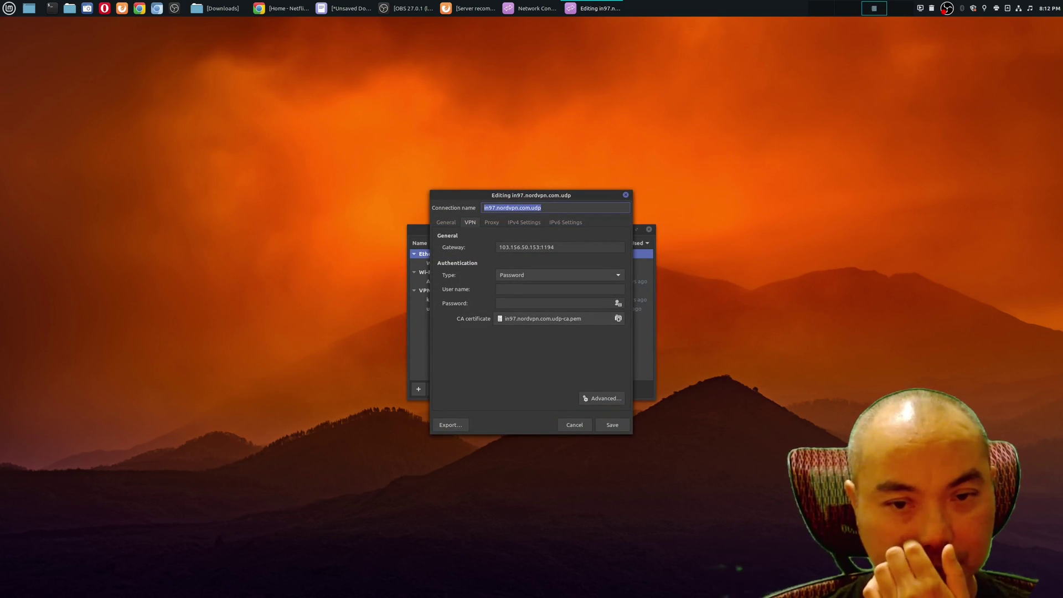
left_click(515, 288)
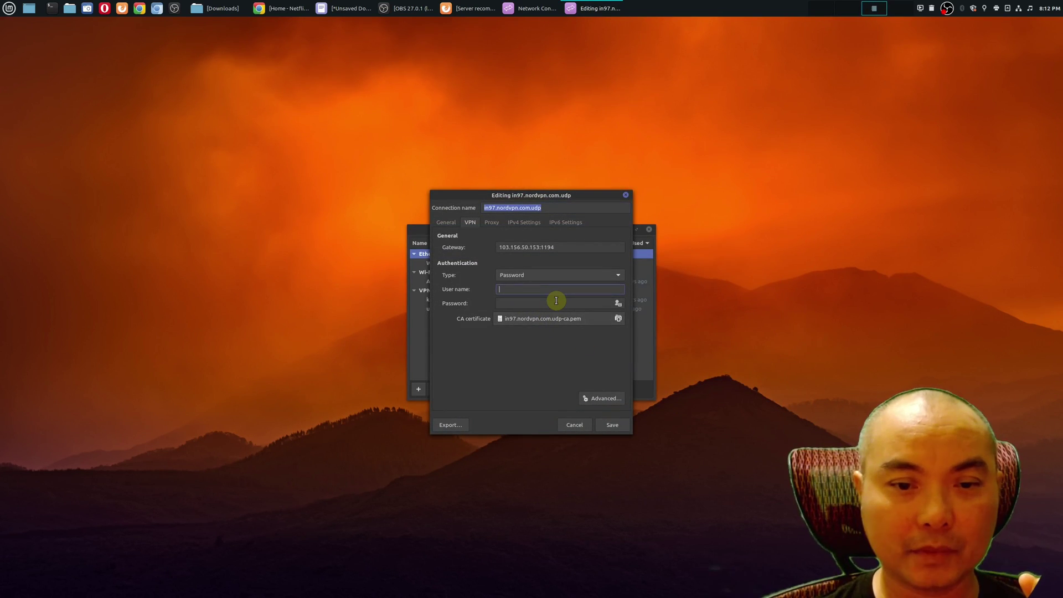
left_click(518, 304)
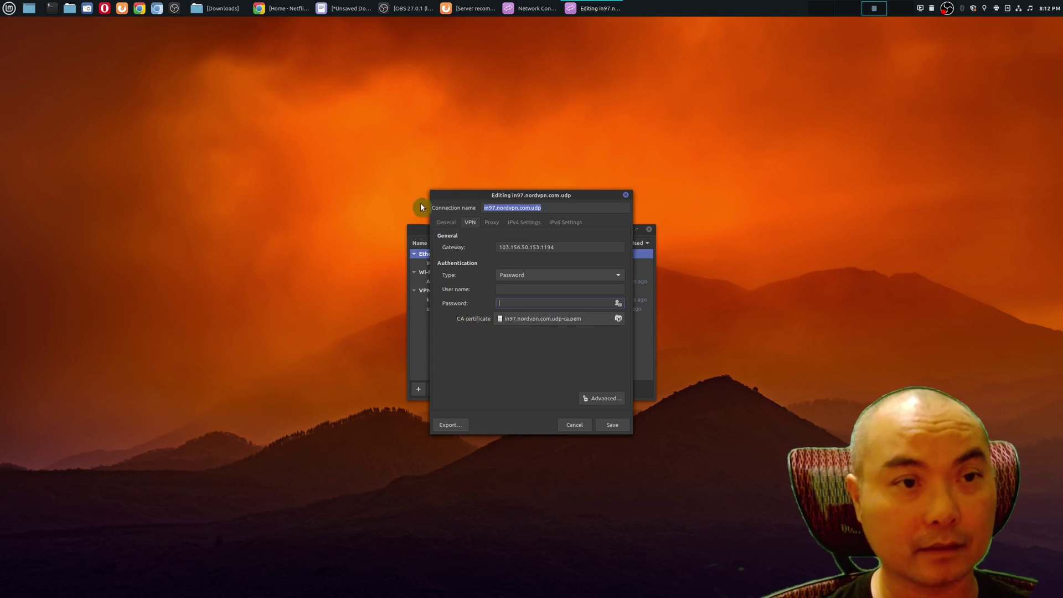
key("Escape")
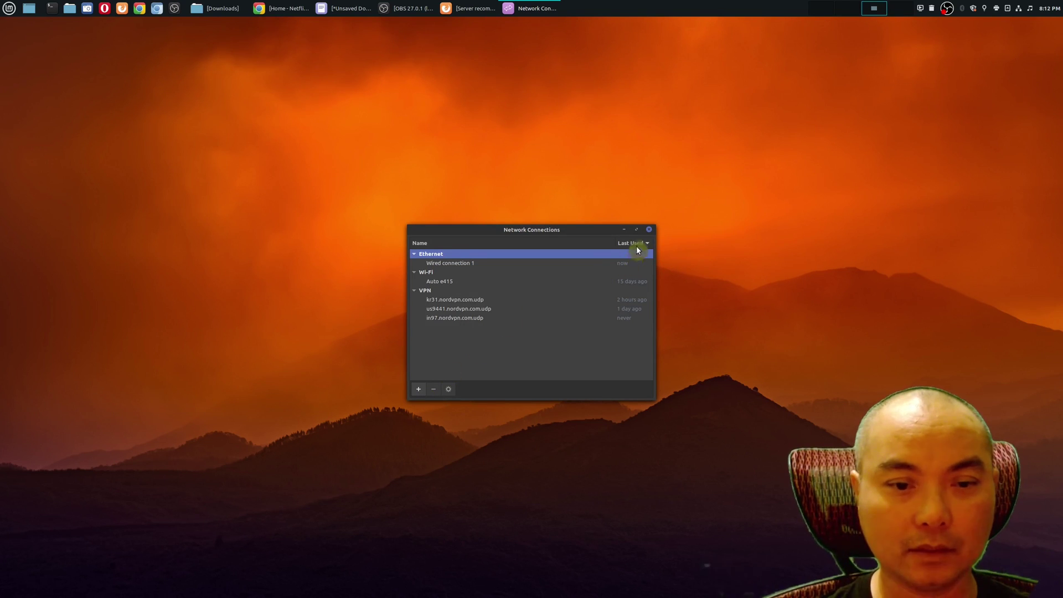
left_click(649, 230)
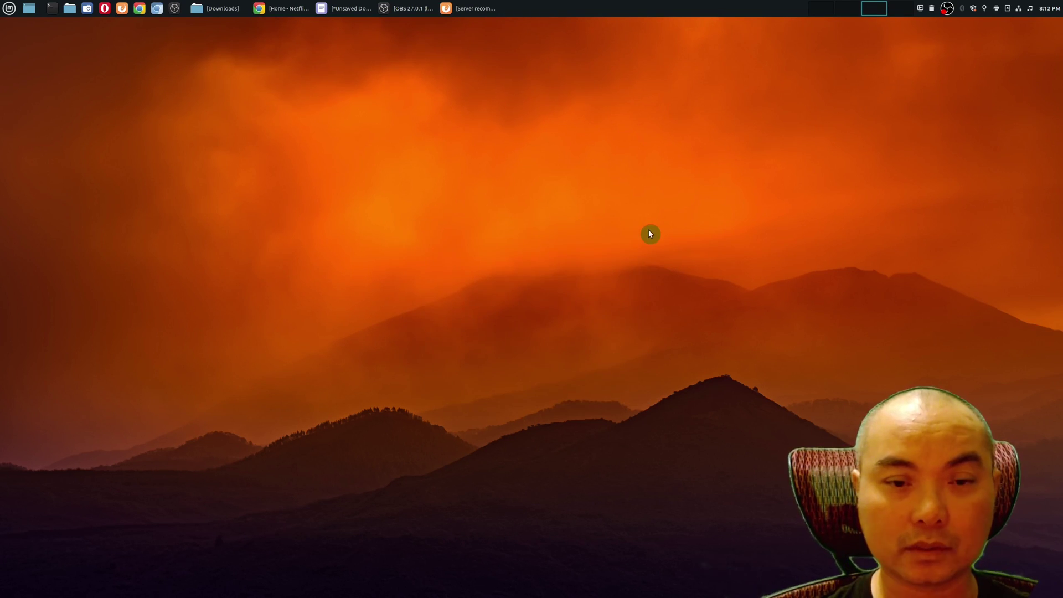
- Connect to the in97.nordvpn.com.udp VPN from the tray network menu and verify it is active
left_click(1019, 12)
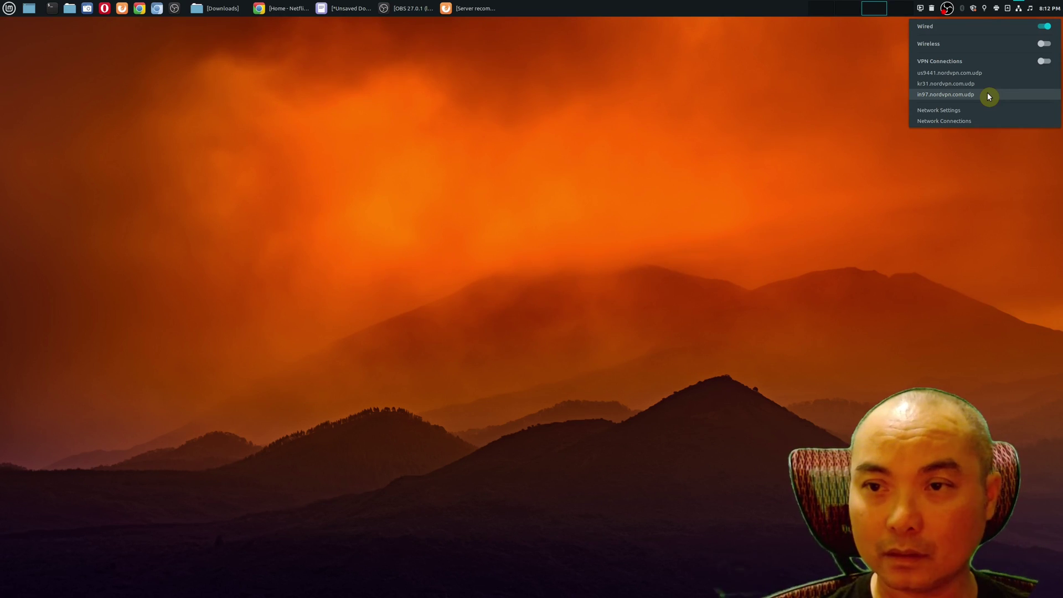
left_click(988, 95)
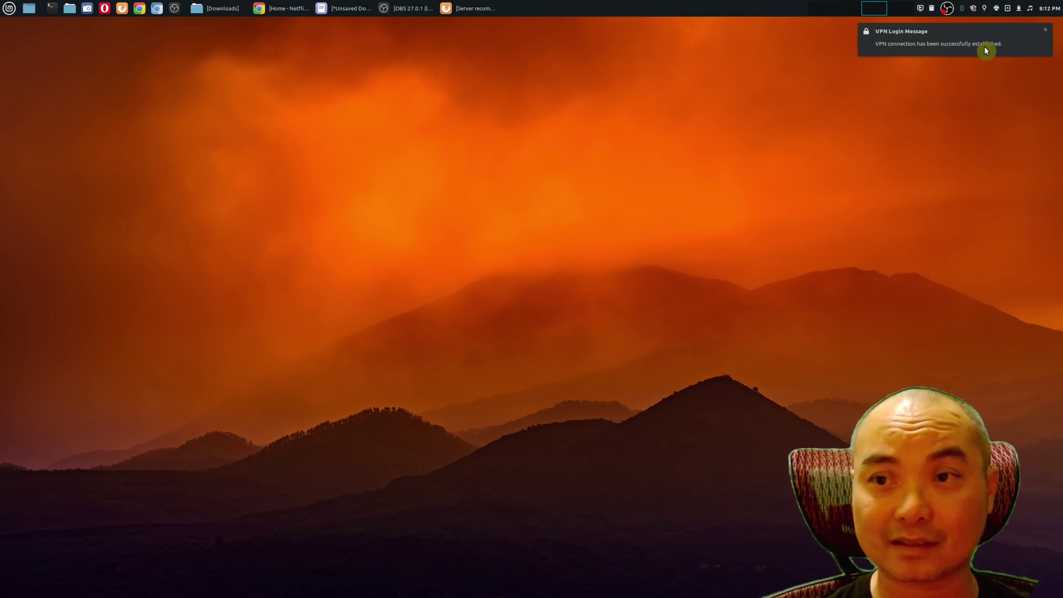
left_click(1019, 10)
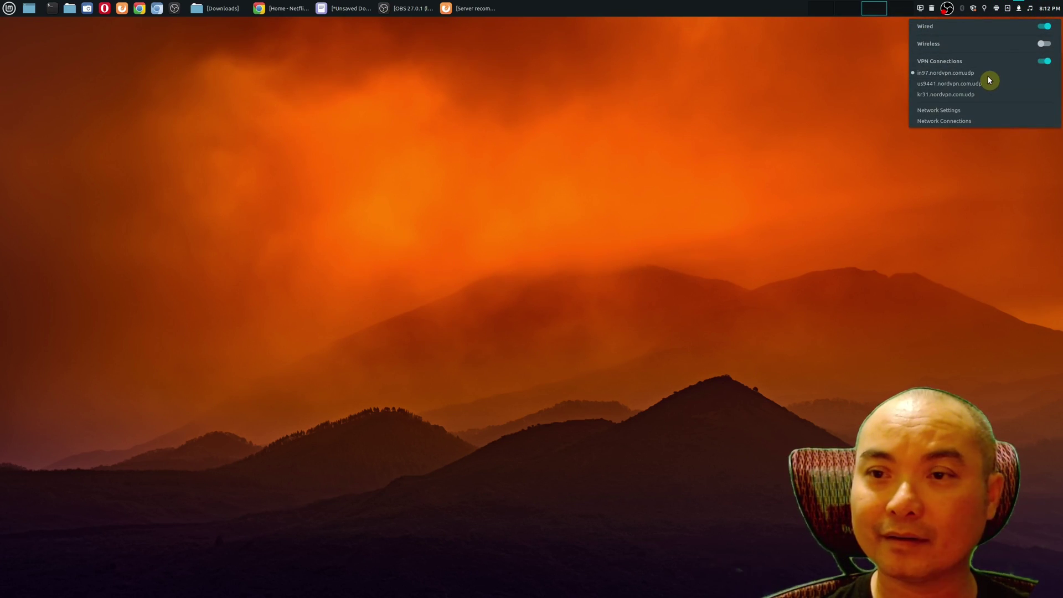
left_click(764, 167)
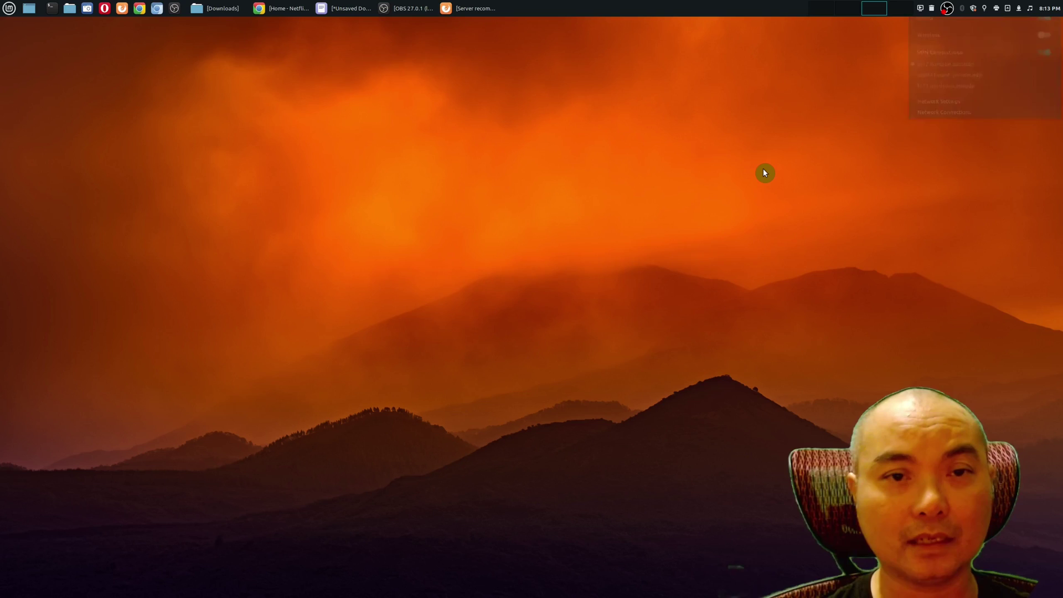
- Open NordVPN's IP Lookup page to confirm a protected Mumbai, India address
left_click(477, 9)
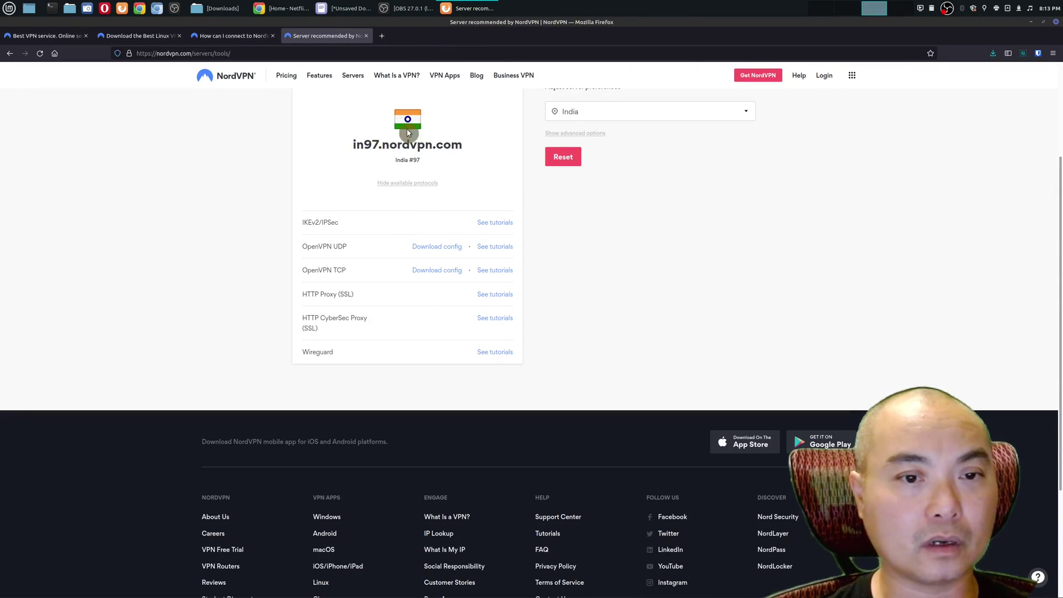
left_click(233, 36)
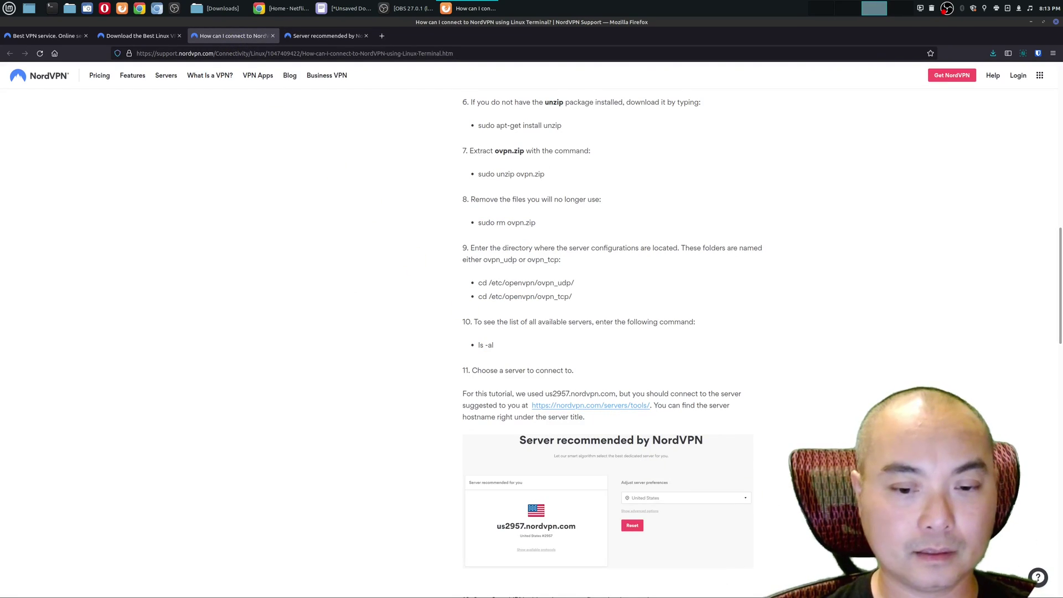
left_click_drag(1057, 318, 1058, 587)
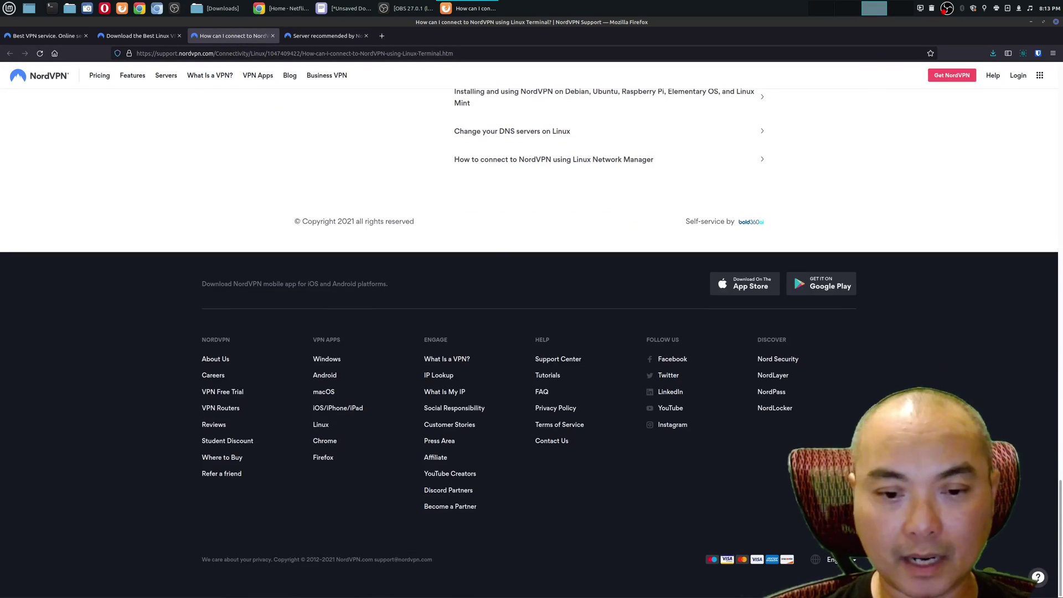
left_click(440, 376)
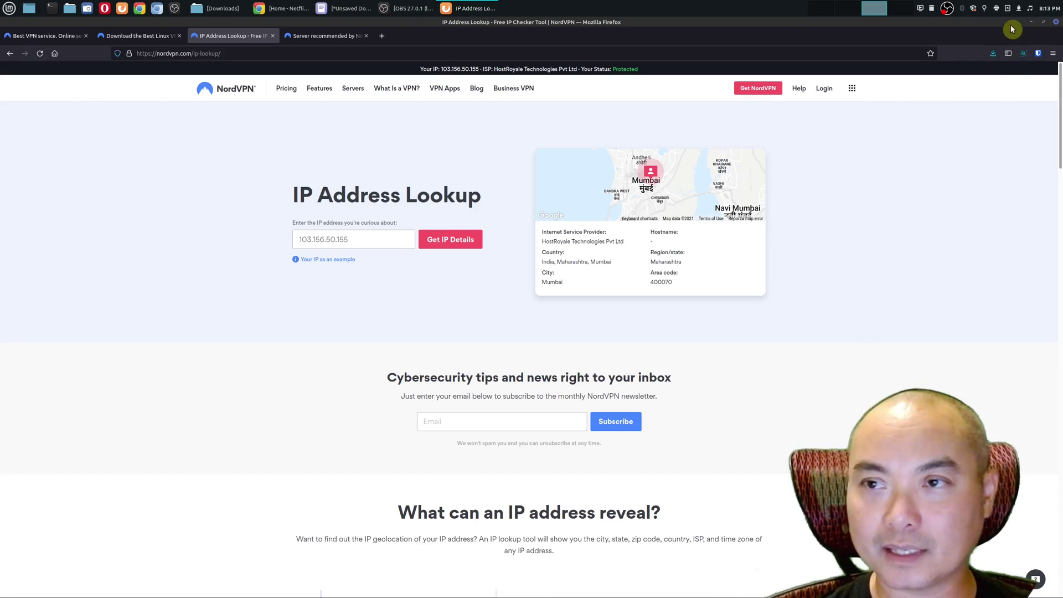
- Check the network menu again, then minimize all windows to show the desktop
left_click(1019, 10)
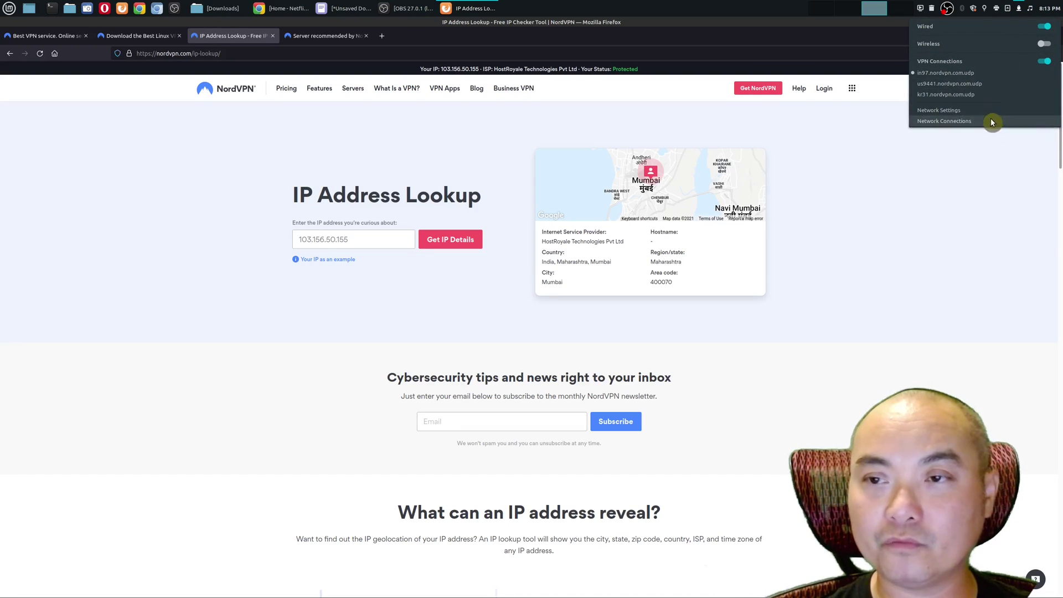
left_click(981, 290)
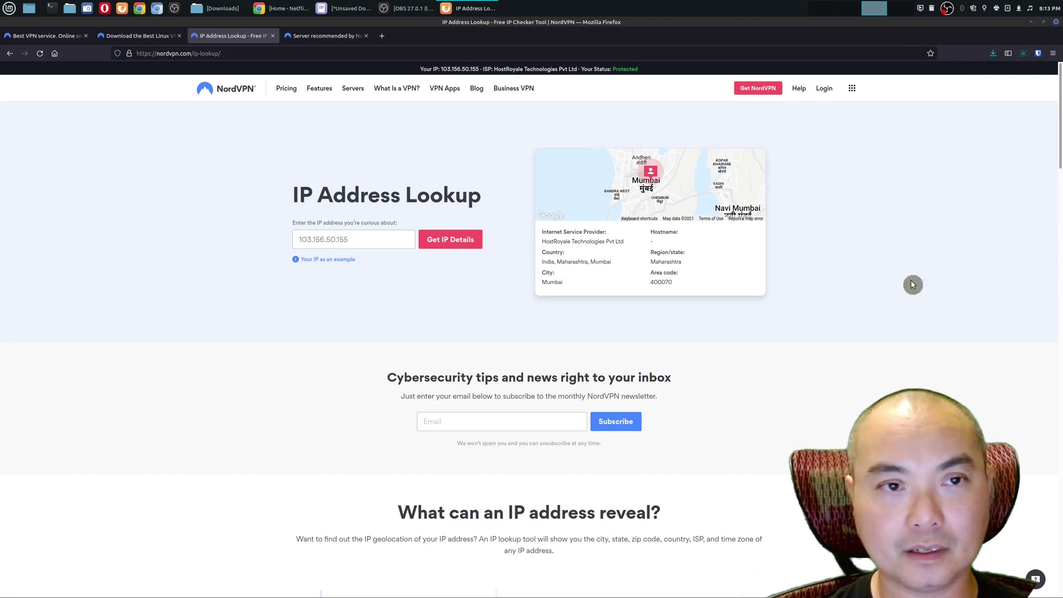
left_click(28, 9)
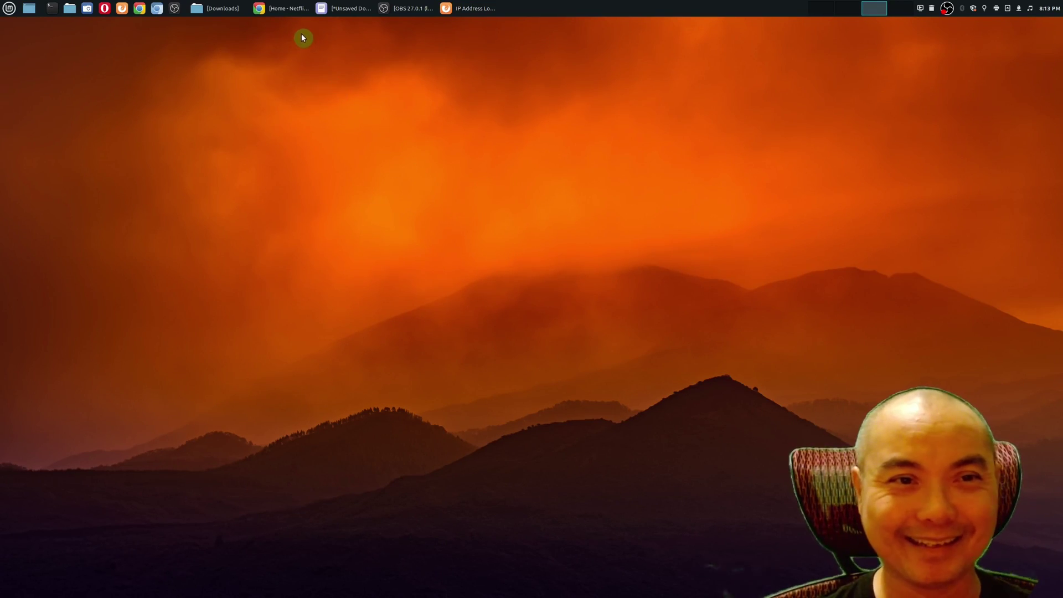
- Return to Netflix and scroll to the India catalog, where Money Heist is #9 in India Today
left_click(288, 10)
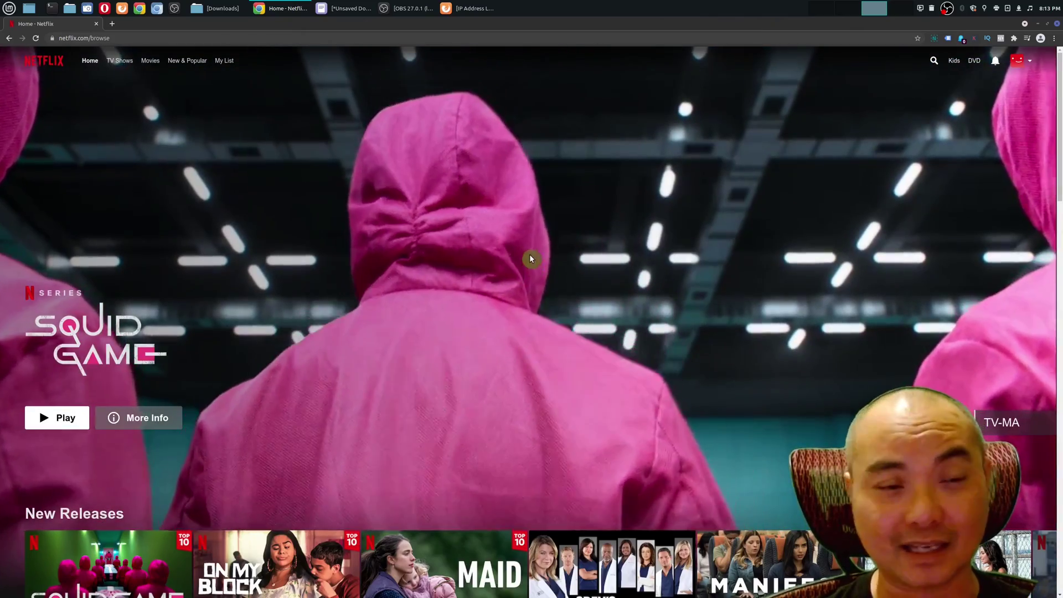
scroll(529, 258, "down", 3)
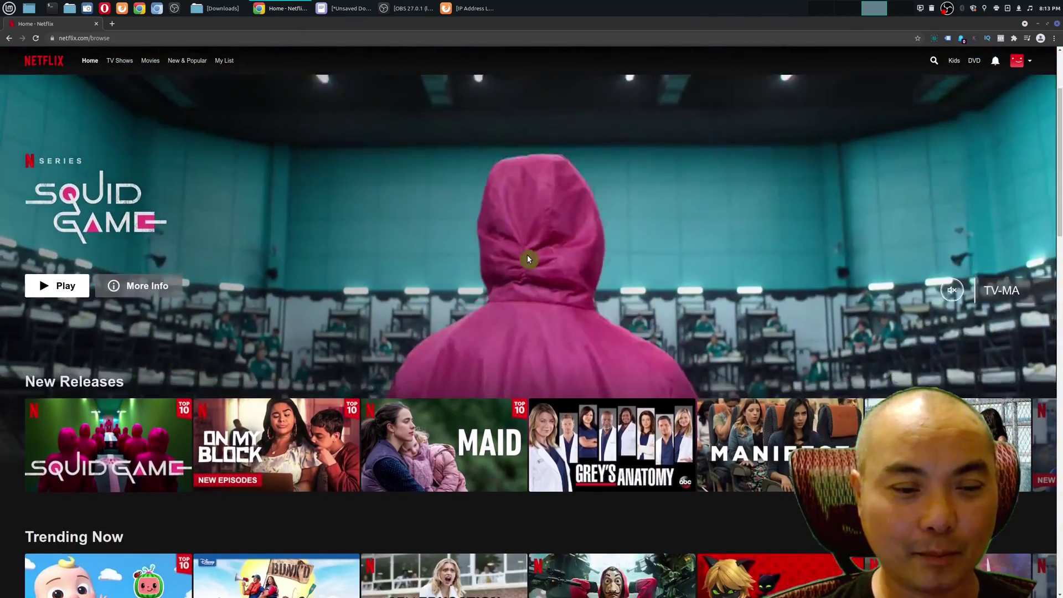
scroll(526, 259, "down", 2)
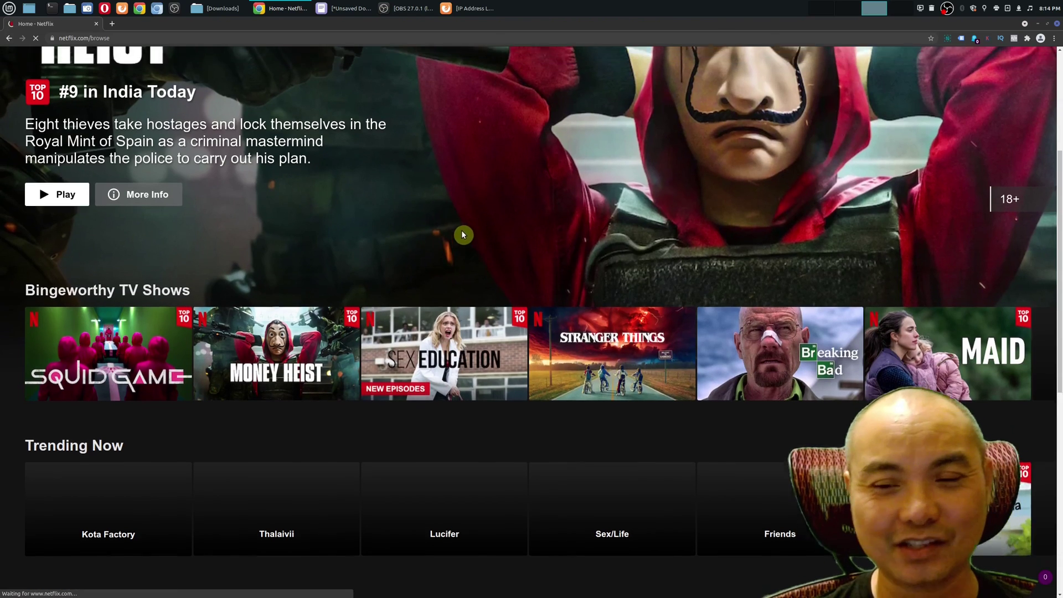
scroll(390, 228, "up", 2)
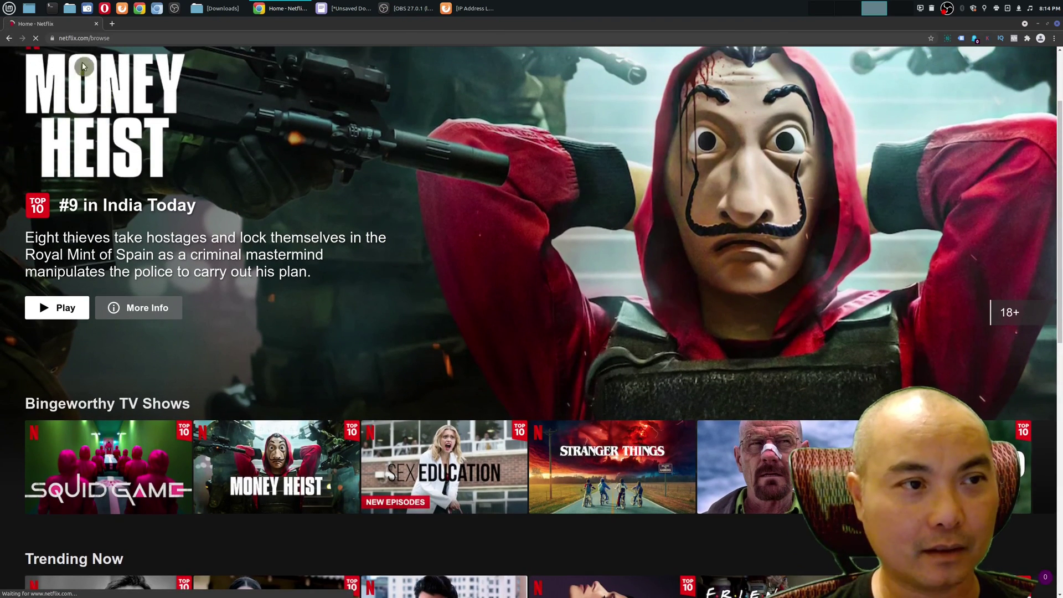
scroll(321, 173, "up", 1)
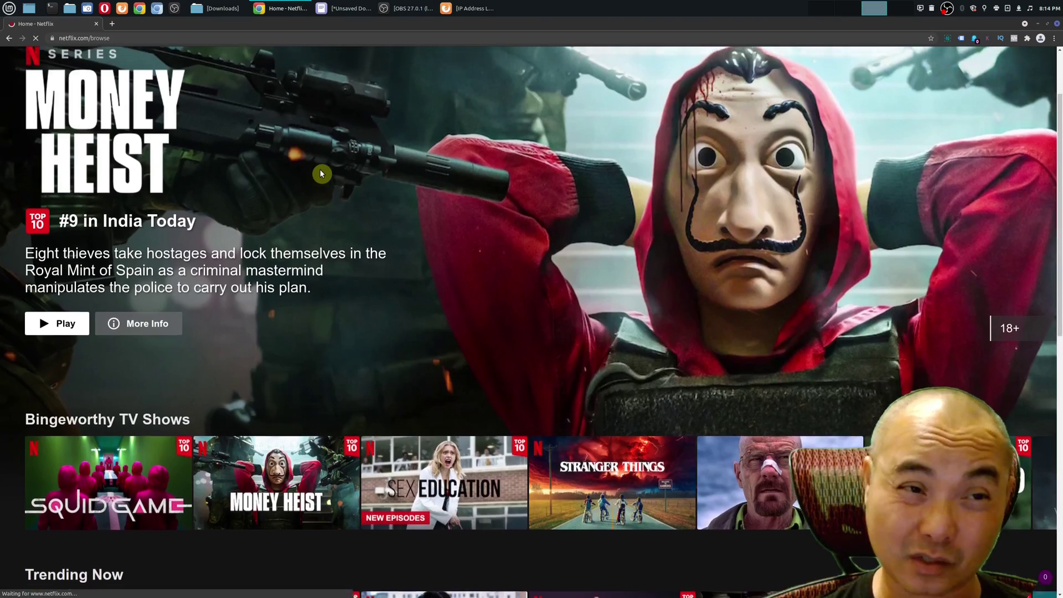
scroll(321, 174, "down", 2)
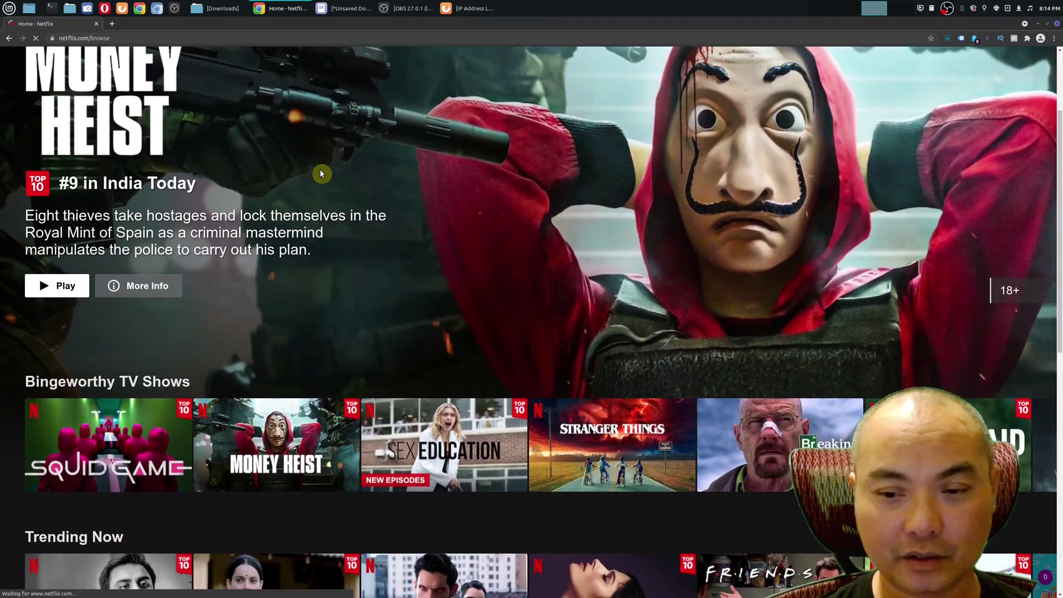
scroll(320, 174, "up", 3)
scroll(240, 224, "down", 1)
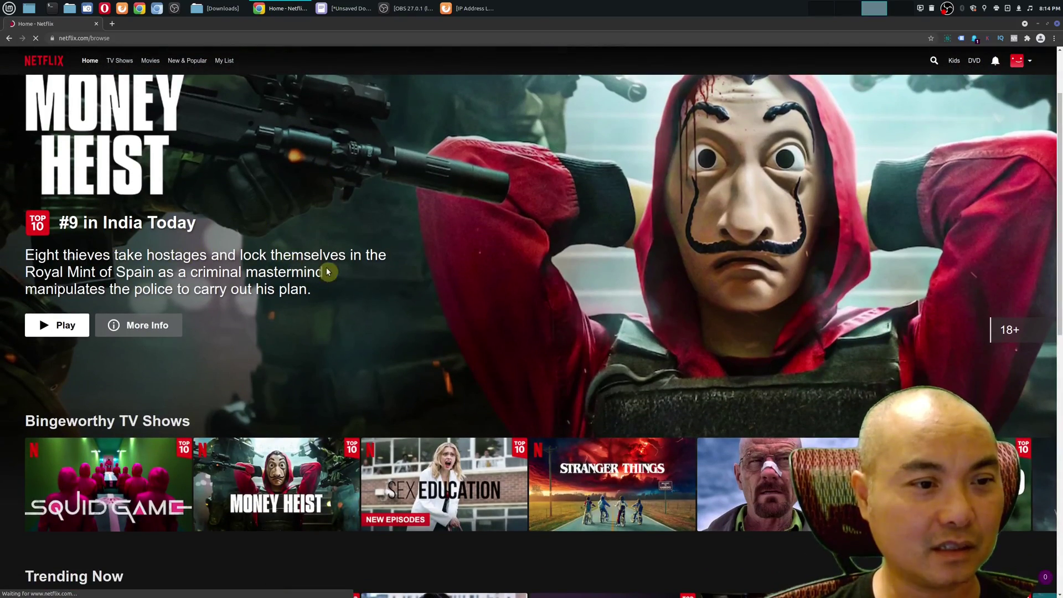
scroll(338, 269, "down", 4)
scroll(339, 269, "down", 3)
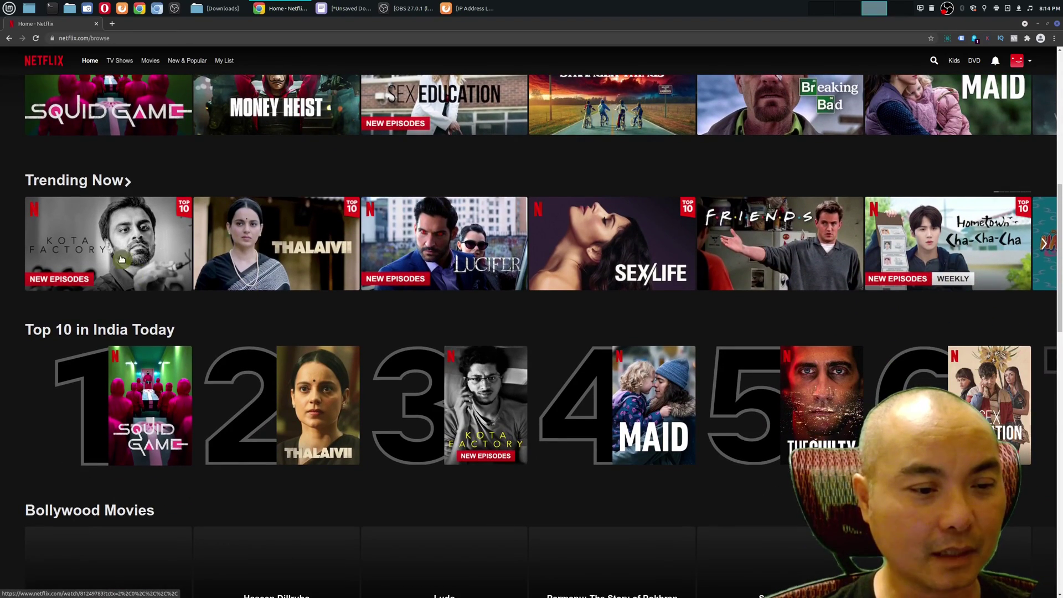
mouse_move(247, 250)
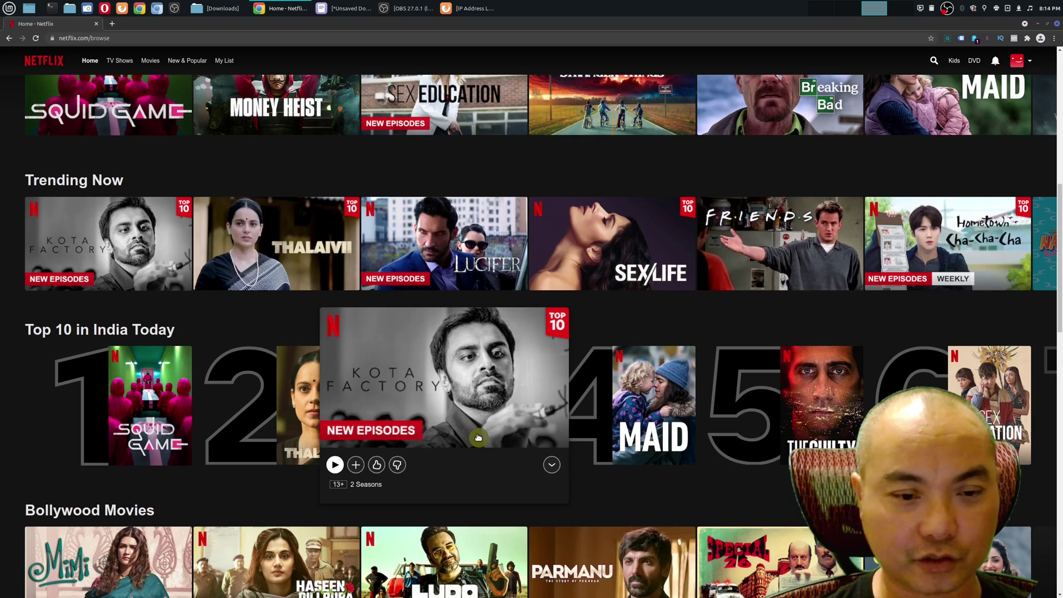
mouse_move(665, 430)
scroll(707, 484, "down", 2)
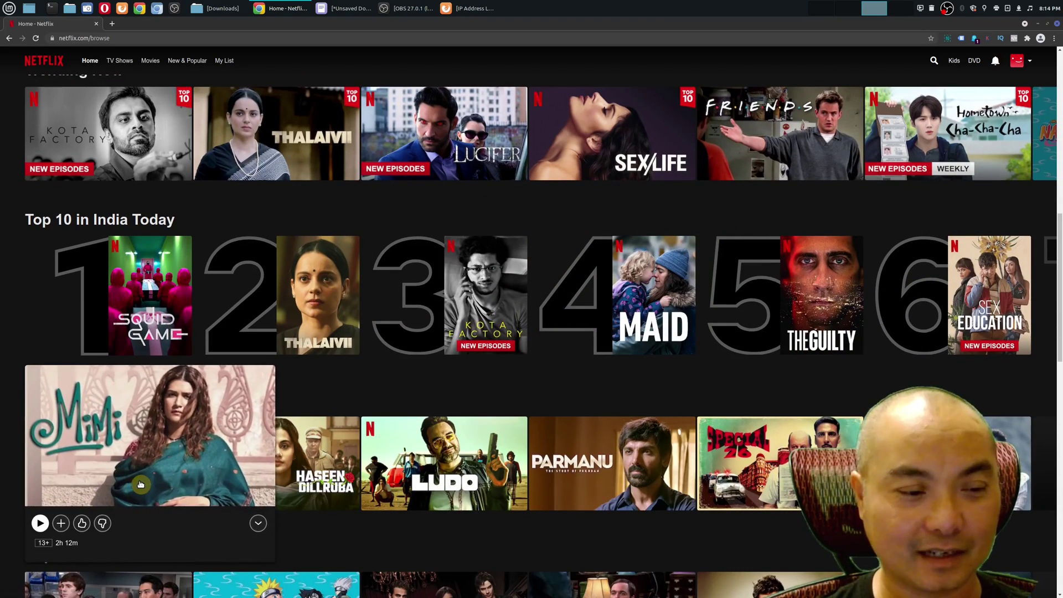
mouse_move(341, 487)
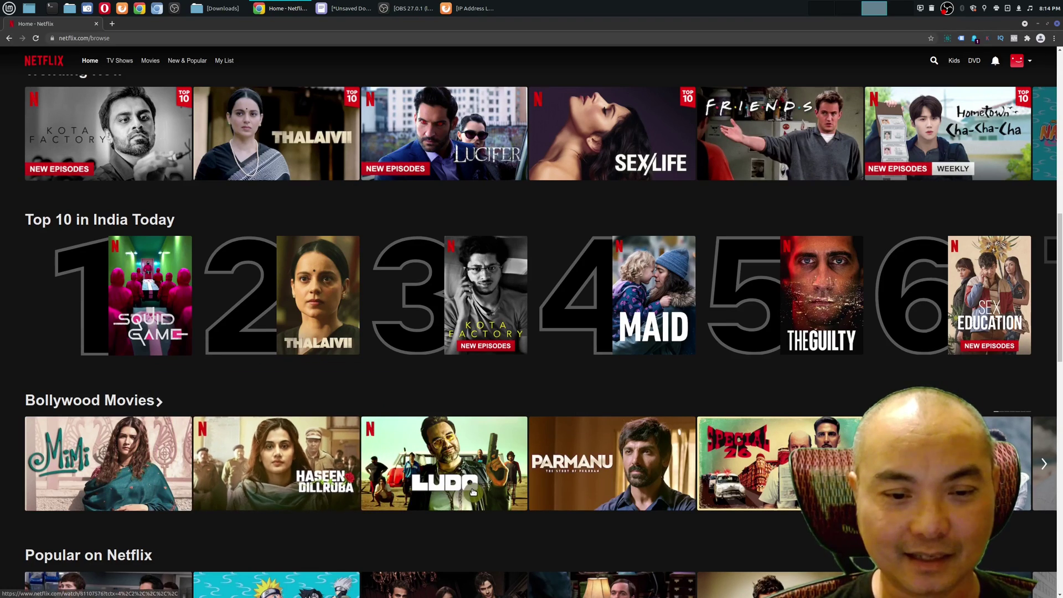
mouse_move(473, 492)
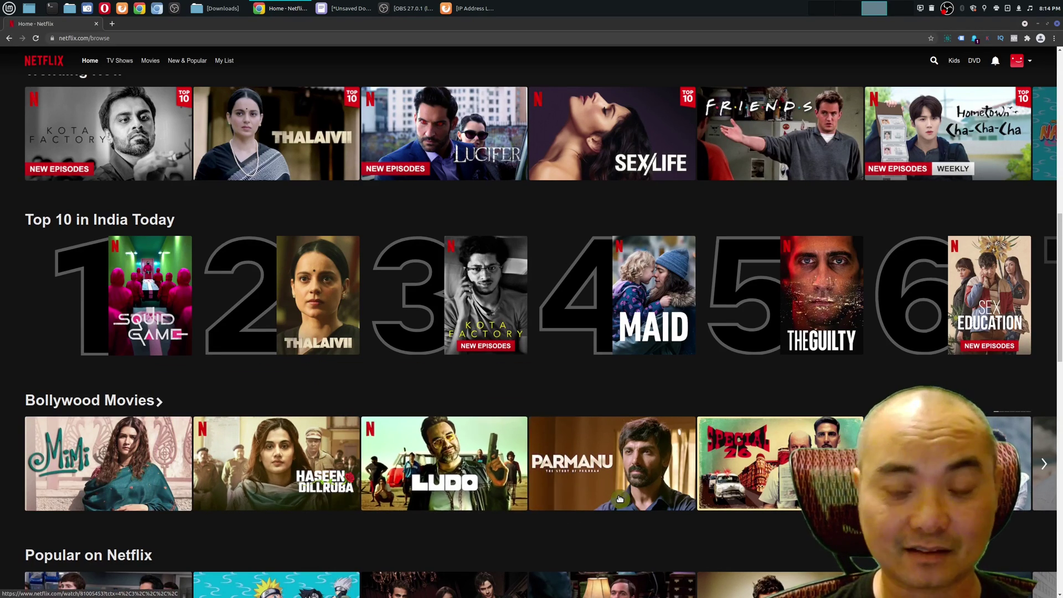
mouse_move(619, 499)
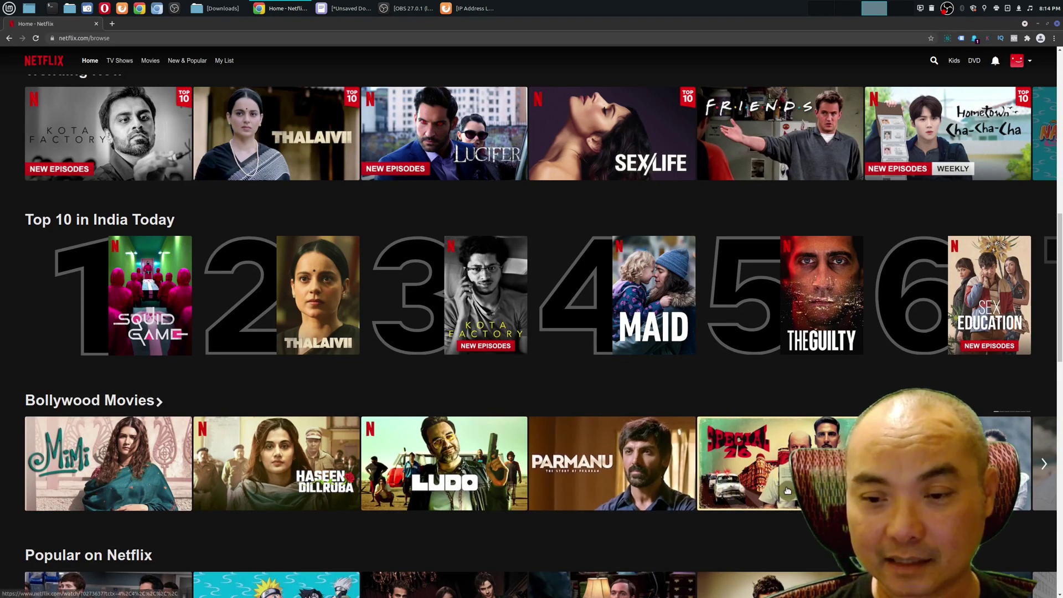
mouse_move(941, 465)
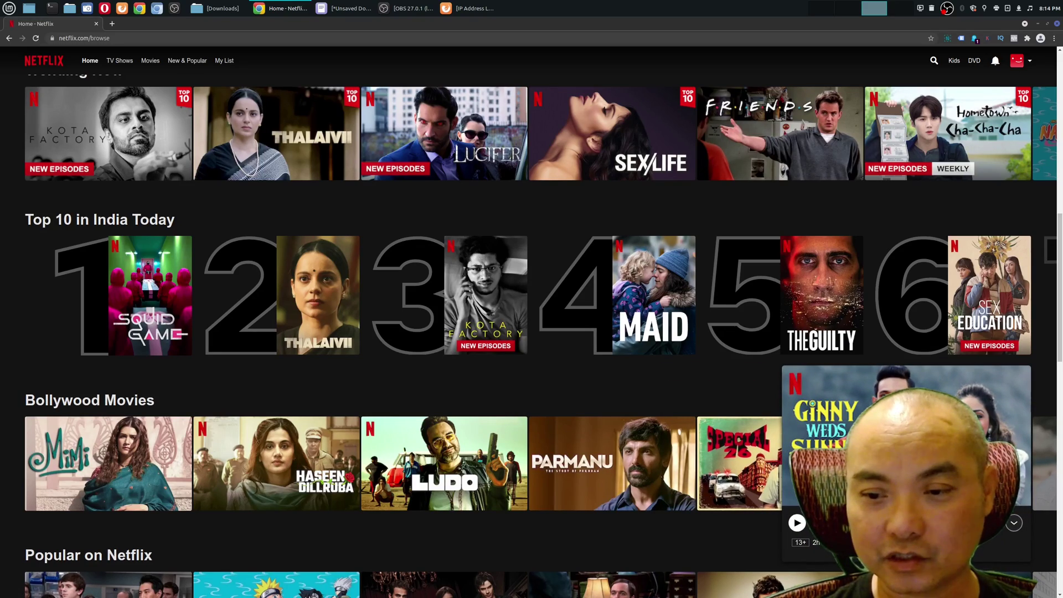
scroll(745, 481, "down", 4)
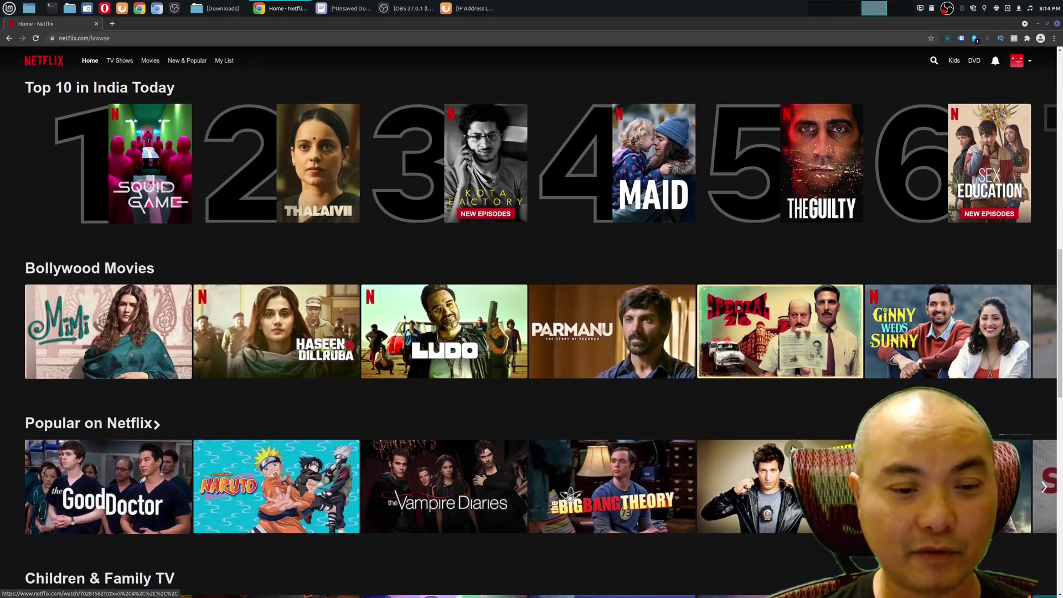
mouse_move(784, 445)
scroll(439, 416, "down", 2)
scroll(454, 418, "down", 3)
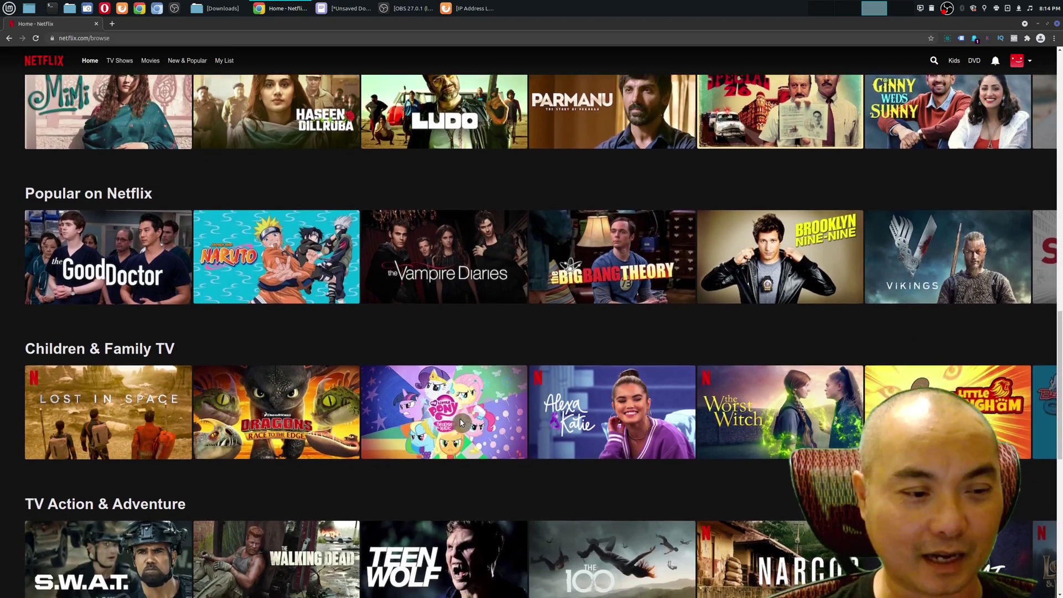
scroll(461, 422, "down", 2)
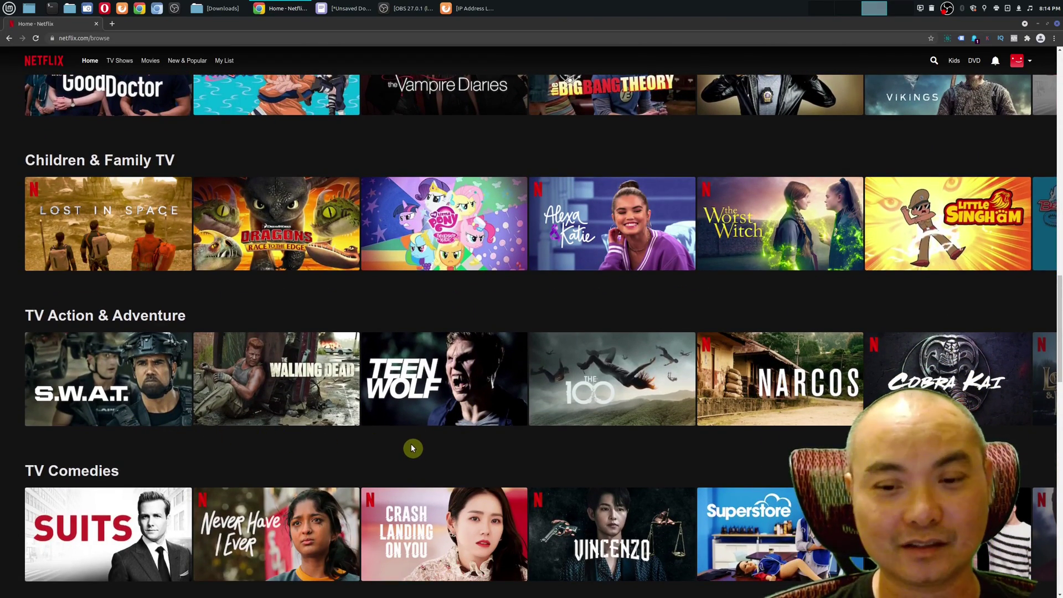
scroll(412, 448, "down", 2)
scroll(354, 453, "down", 2)
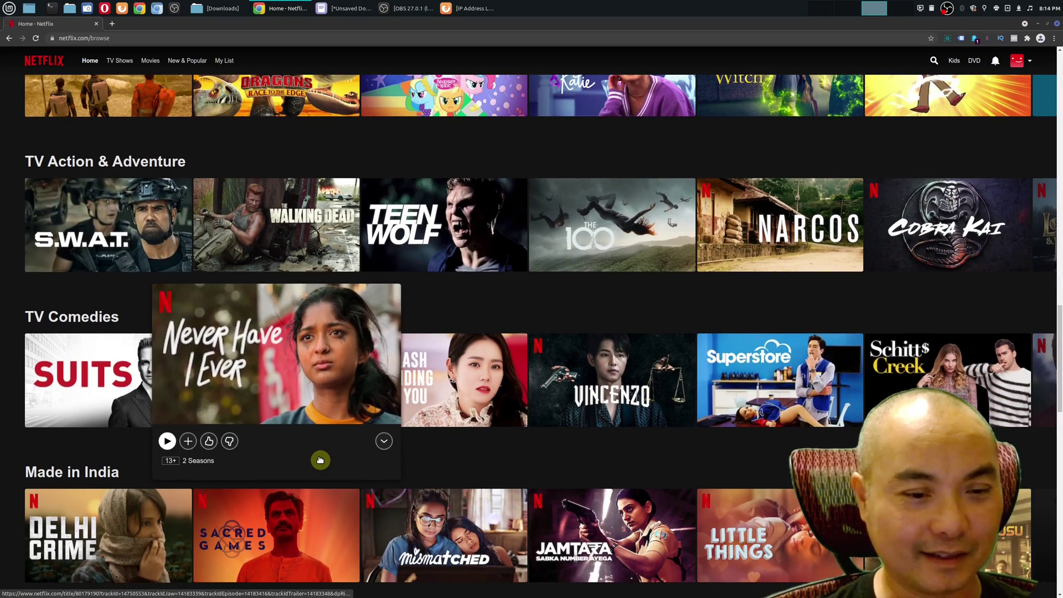
scroll(479, 461, "down", 1)
scroll(553, 470, "down", 1)
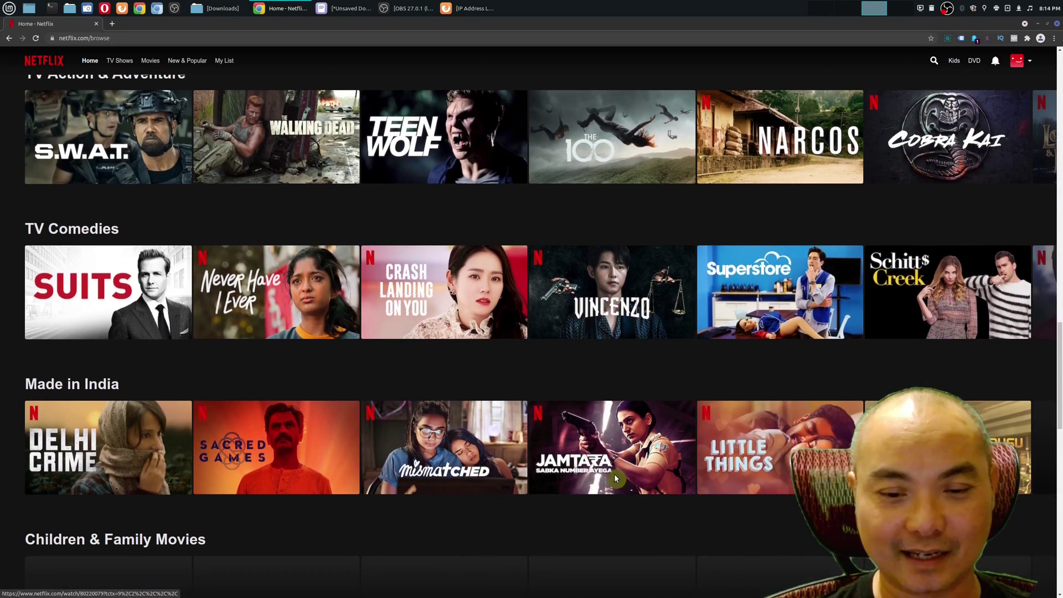
scroll(589, 479, "down", 1)
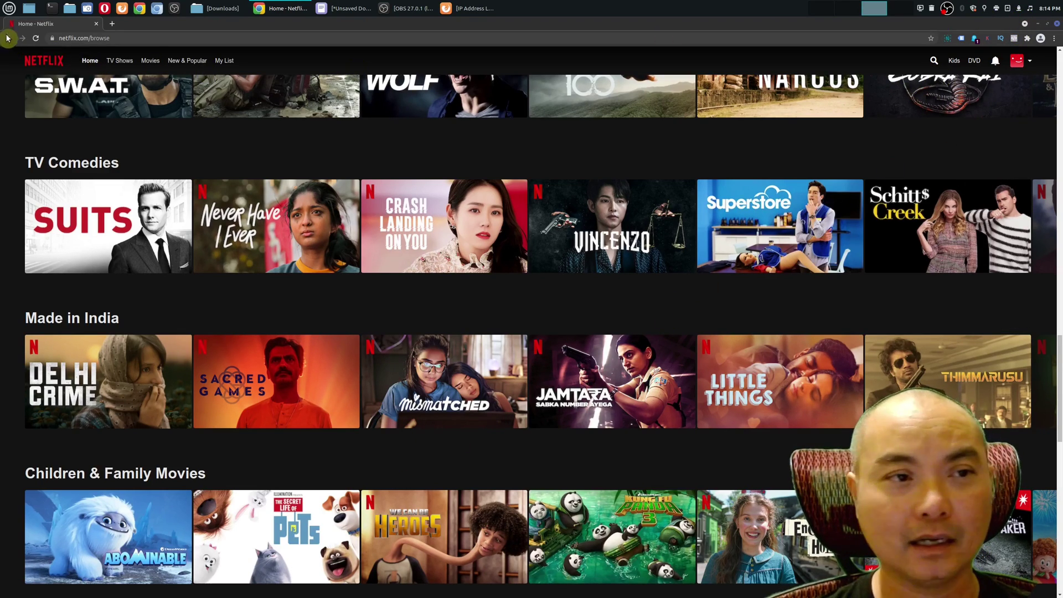
- Minimize Netflix and connect to the Korean kr31.nordvpn.com.udp server from the network applet
left_click(35, 15)
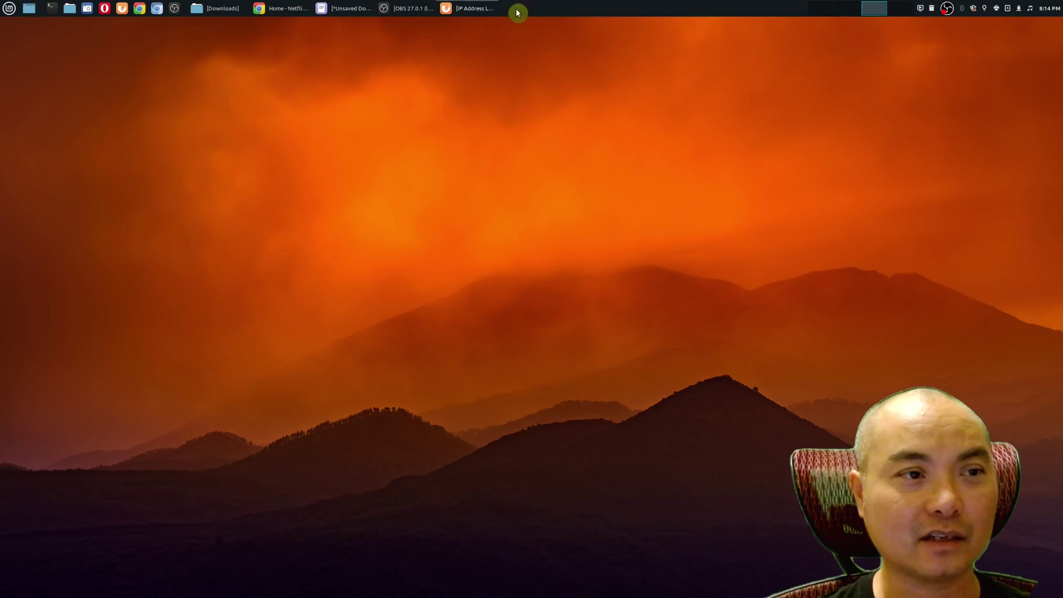
left_click(1018, 11)
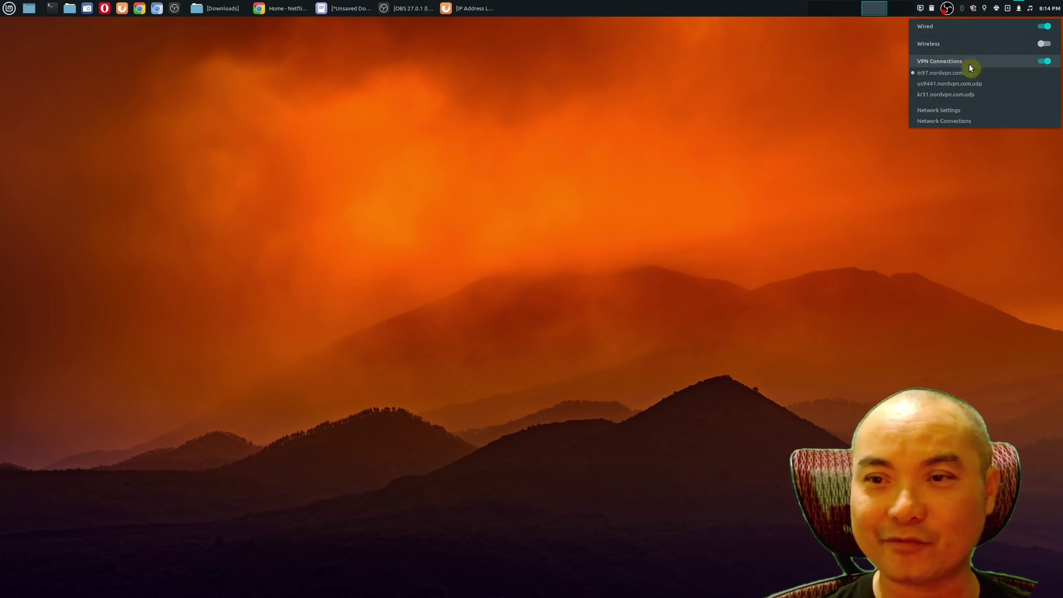
left_click(975, 99)
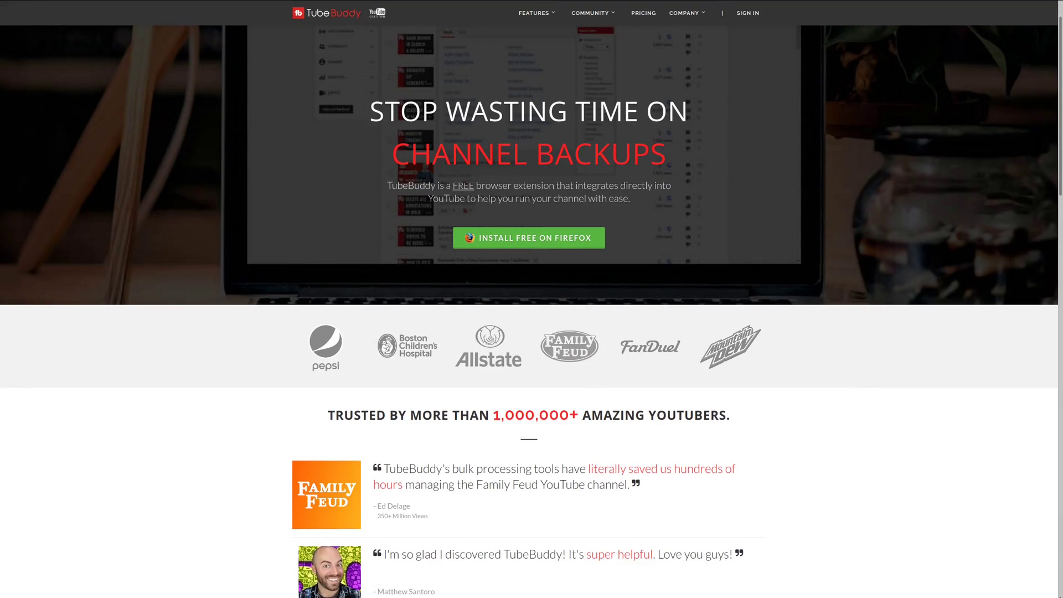
- Scroll the TubeBuddy homepage past the testimonials to the 'Work within YouTube' section
scroll(531, 310, "down", 3)
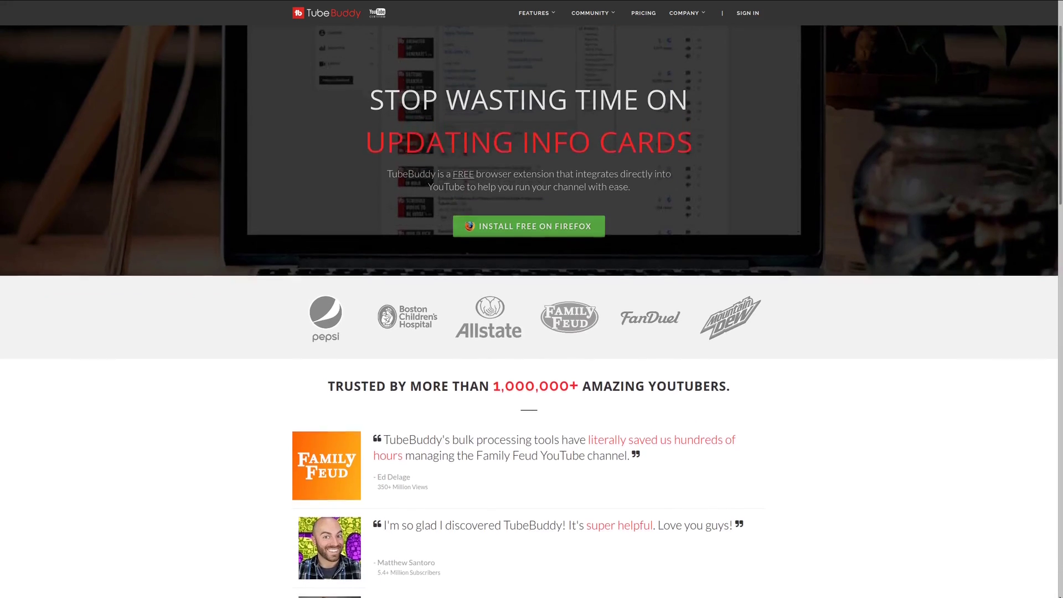
scroll(531, 310, "down", 3)
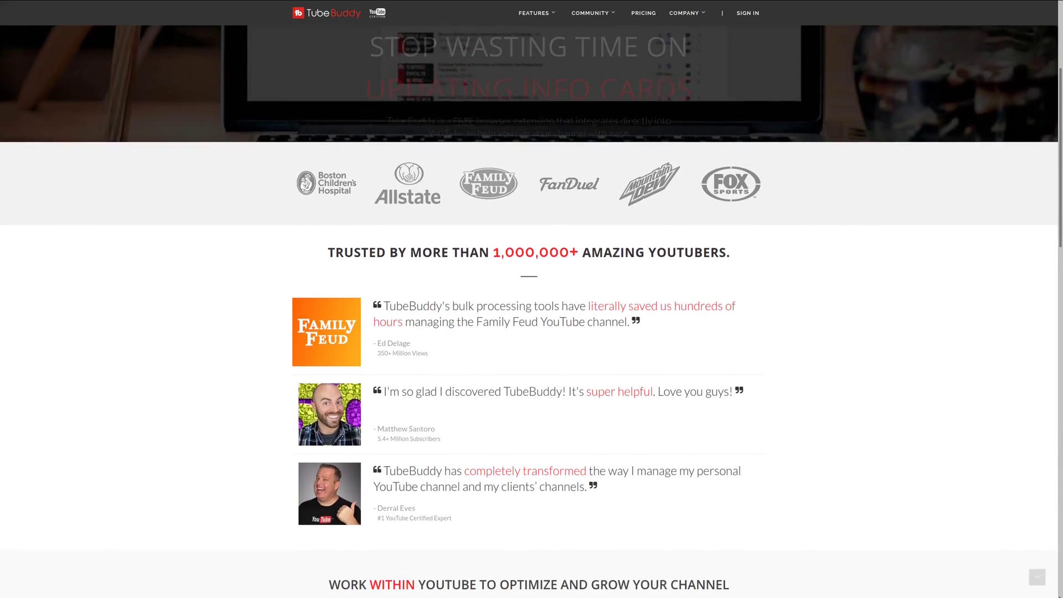
scroll(531, 310, "down", 2)
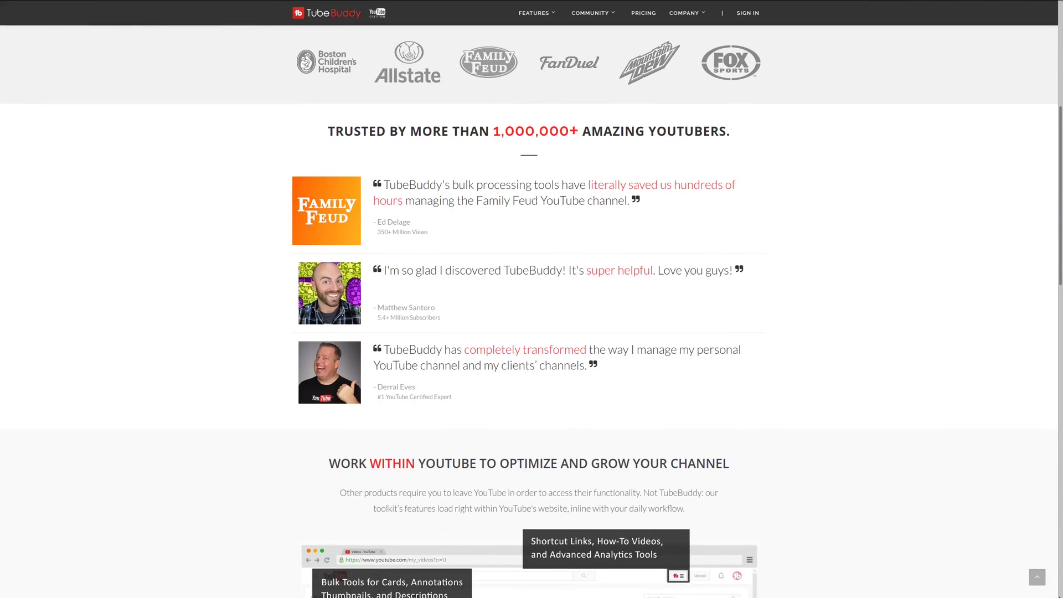
scroll(531, 310, "down", 3)
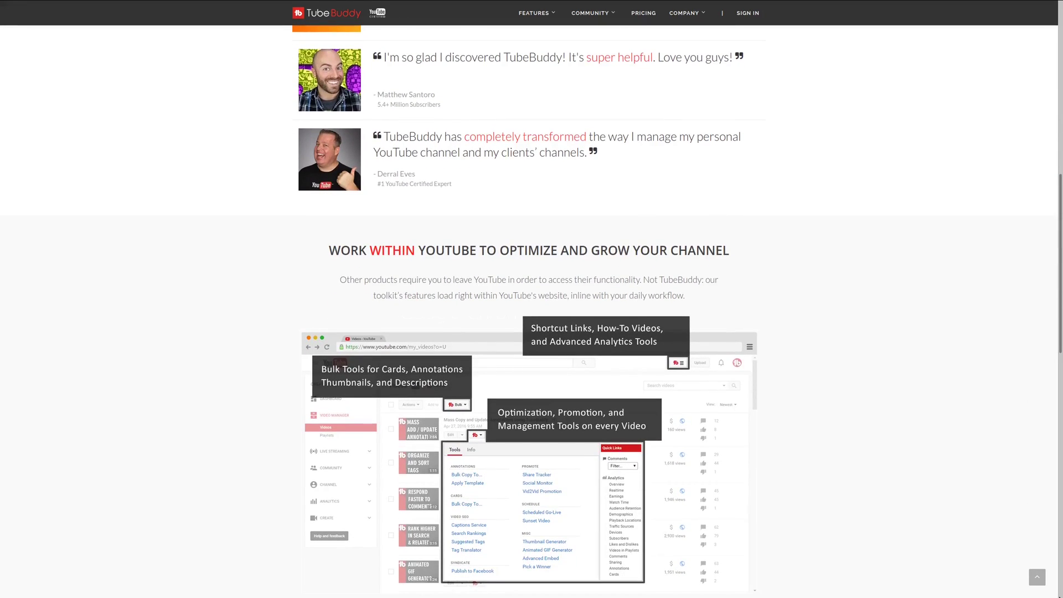
scroll(531, 310, "down", 2)
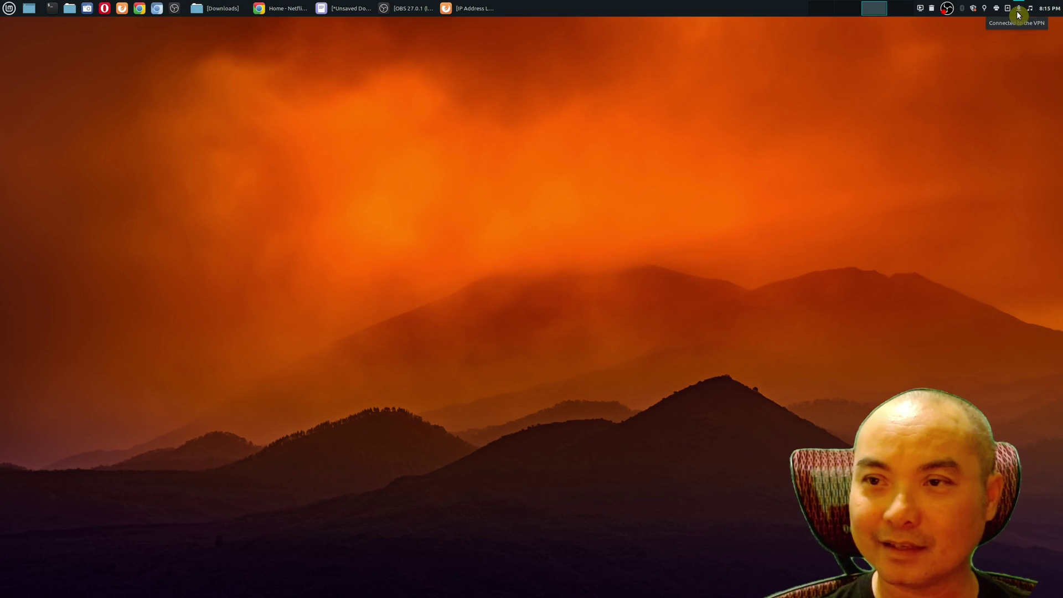
- Turn the active VPN off and reconnect to kr31.nordvpn.com.udp
left_click(1019, 9)
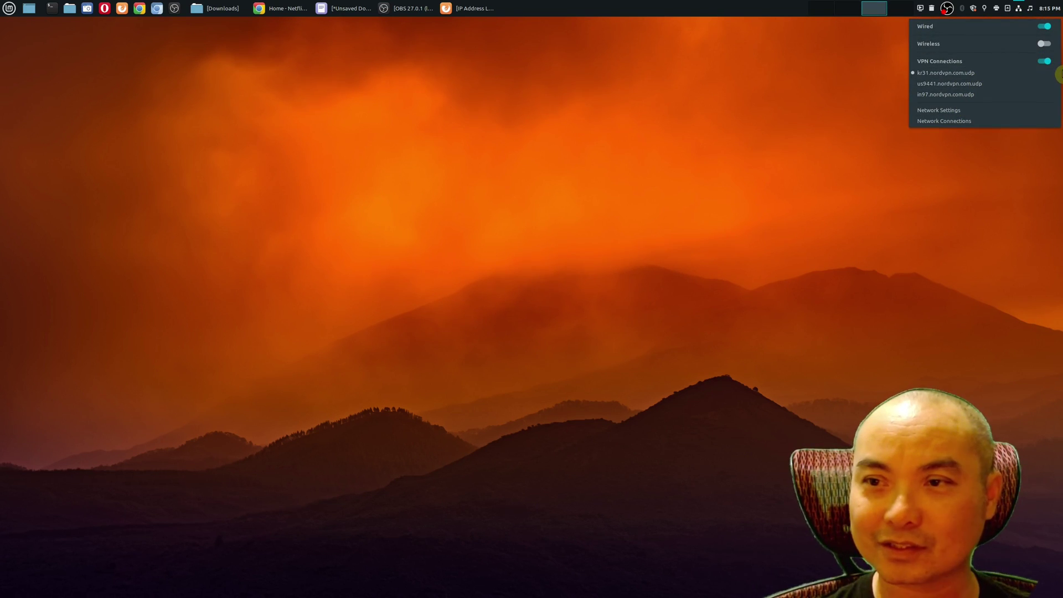
left_click(1046, 62)
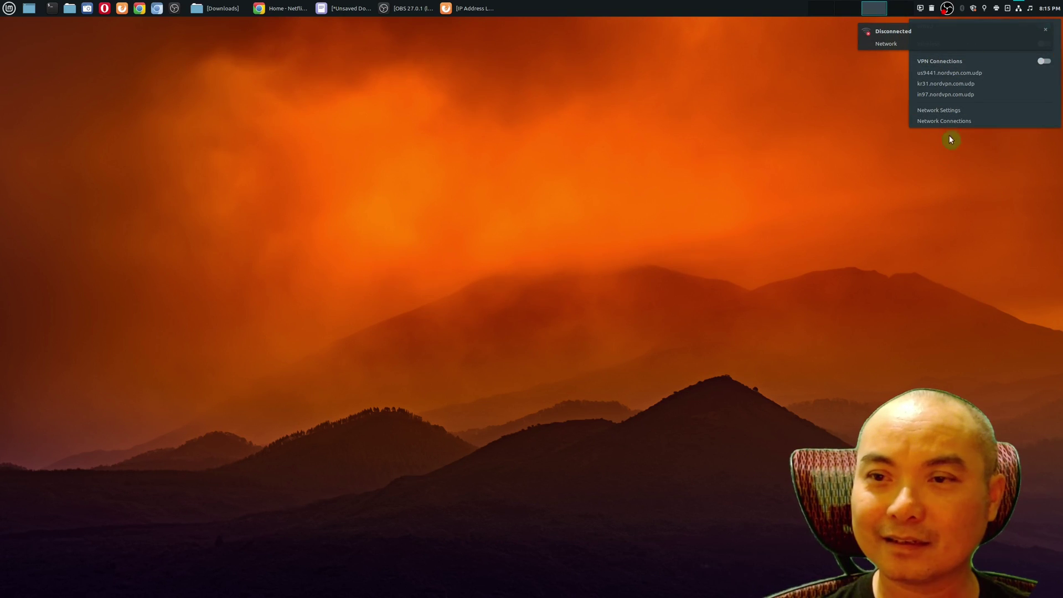
left_click(956, 87)
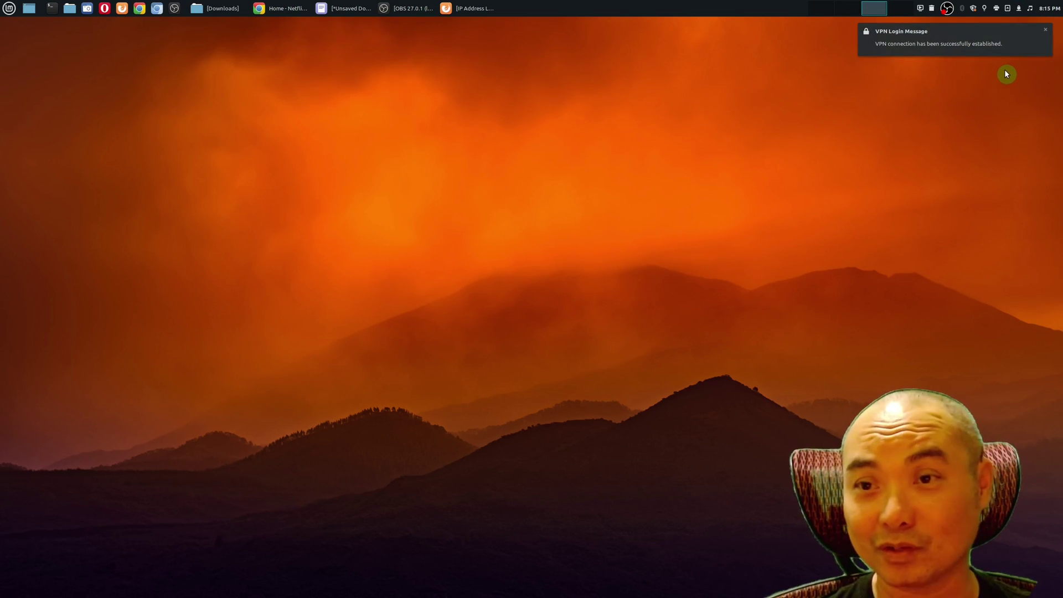
- Confirm the active VPN and return to the IP lookup showing a Seoul, Korea Telecom address
left_click(1018, 11)
left_click(770, 198)
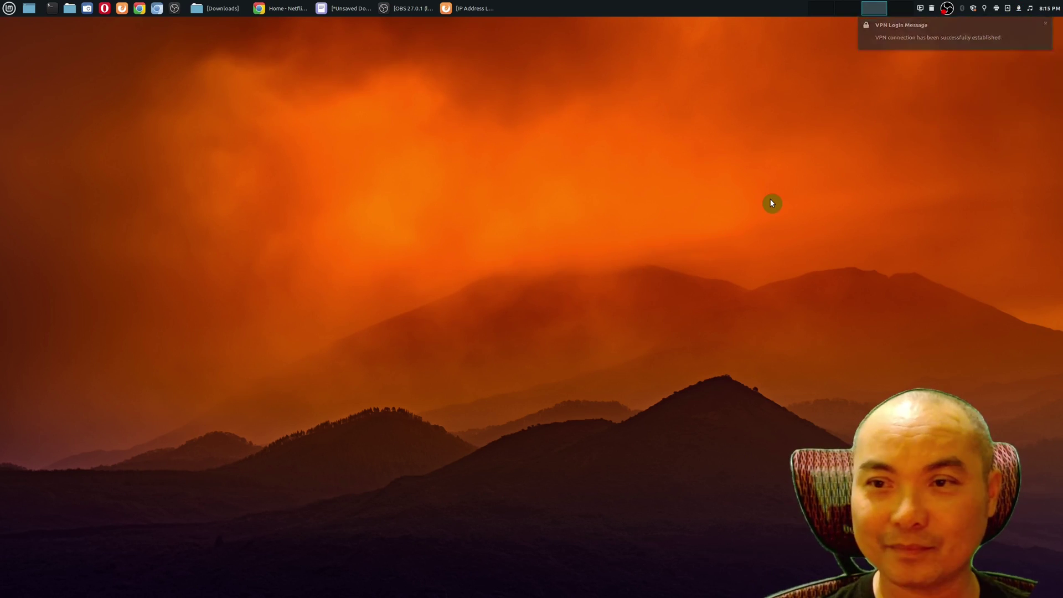
left_click(478, 8)
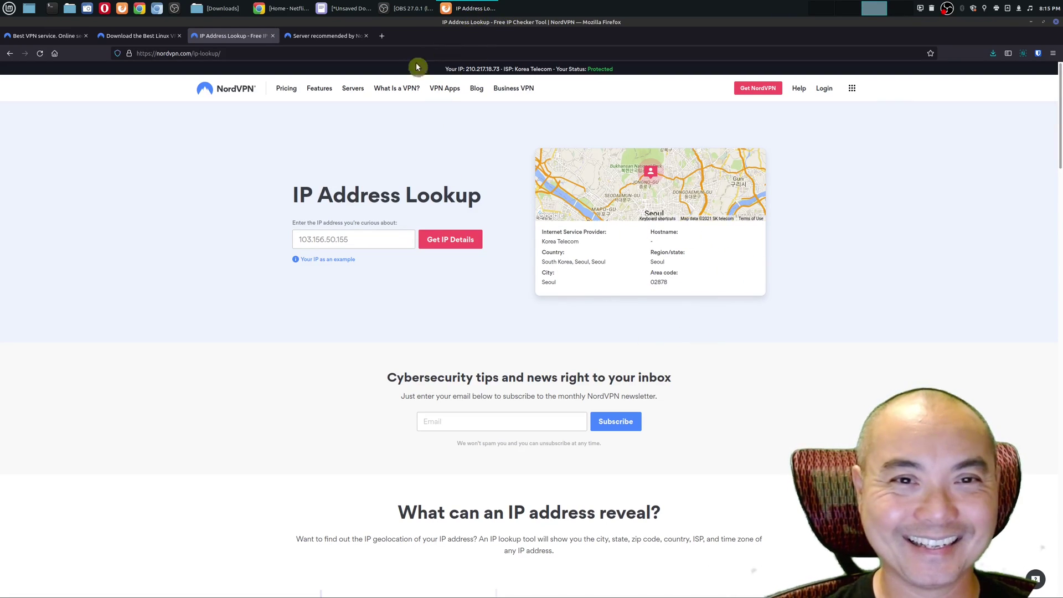
- Switch to Netflix in Chrome, scroll to the top and reload it through the Korean VPN
left_click(265, 9)
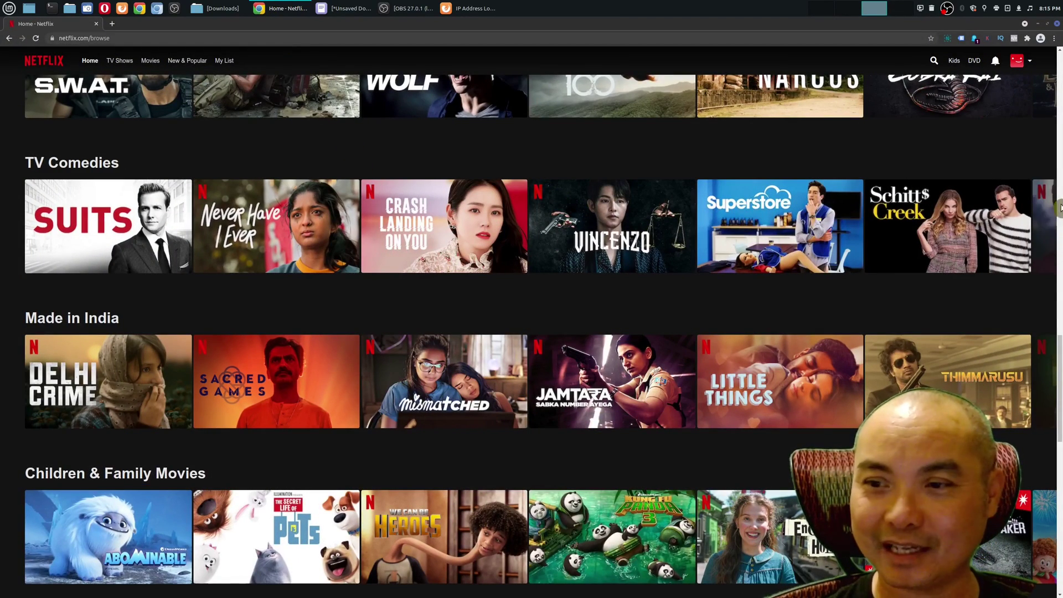
left_click_drag(1059, 432, 1059, 61)
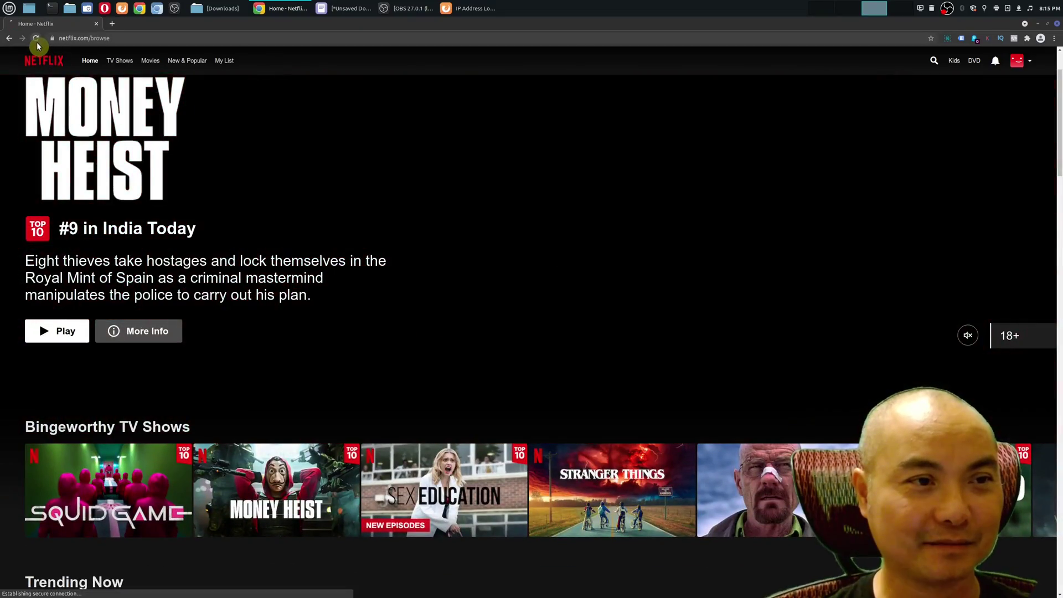
left_click(36, 38)
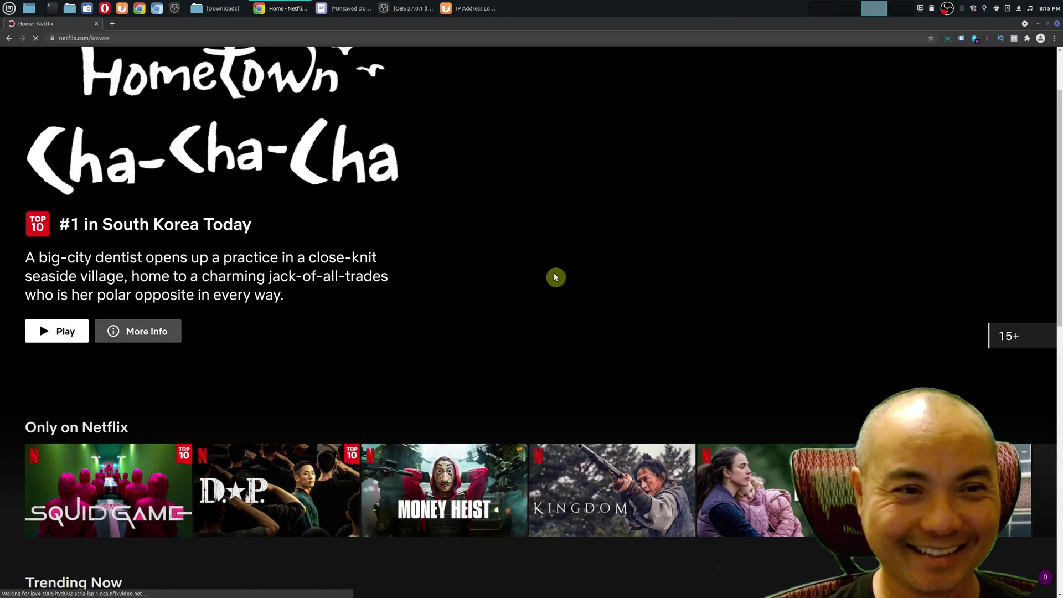
- Scroll down to the Top 10 in South Korea Today row, led by Hometown Cha-Cha-Cha
scroll(553, 277, "down", 2)
scroll(551, 278, "down", 5)
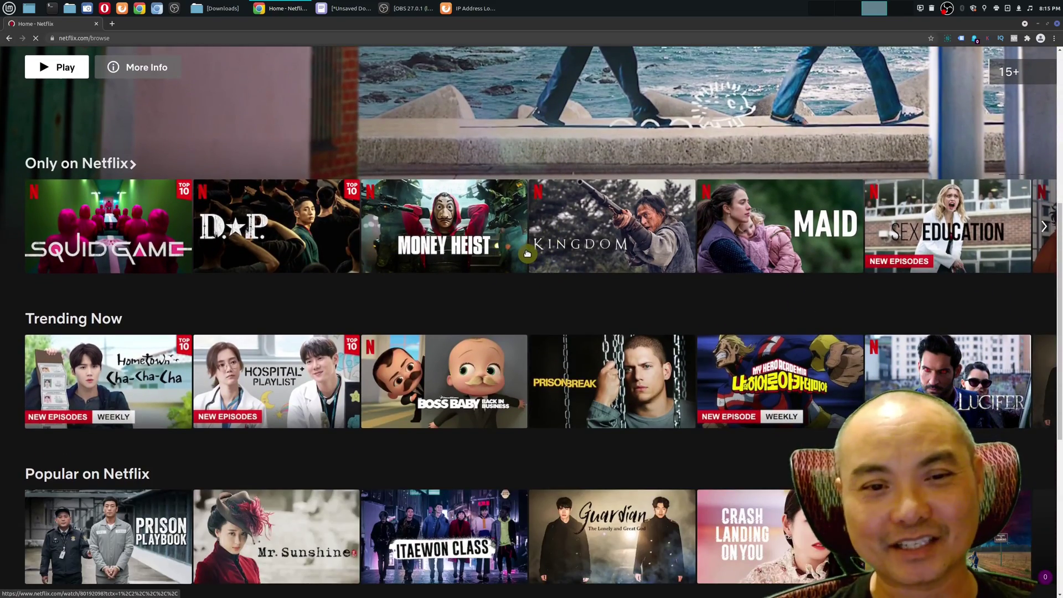
scroll(527, 253, "up", 6)
scroll(527, 273, "down", 2)
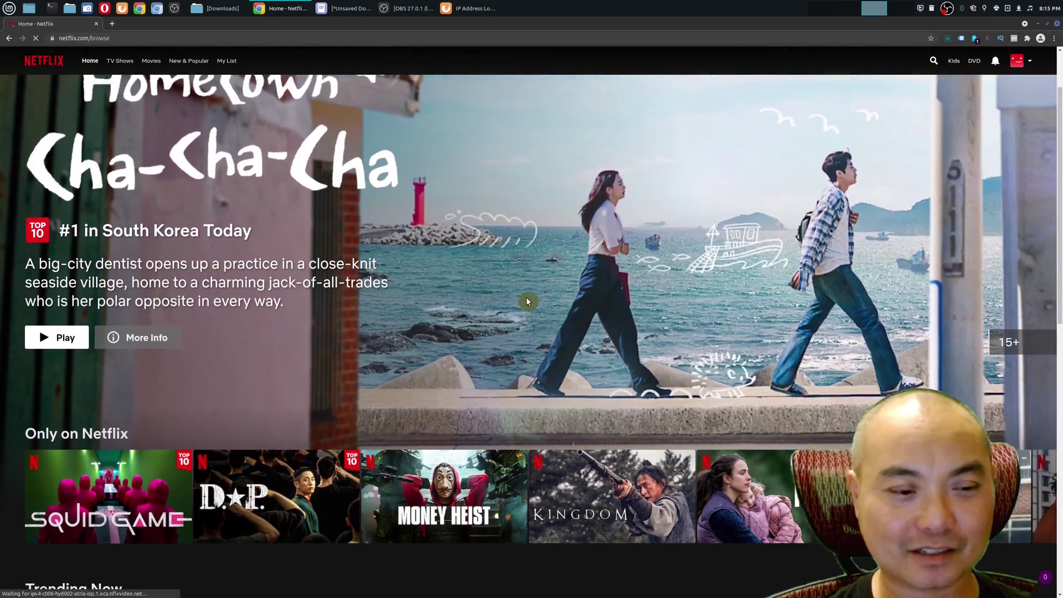
scroll(527, 301, "down", 8)
scroll(526, 311, "down", 2)
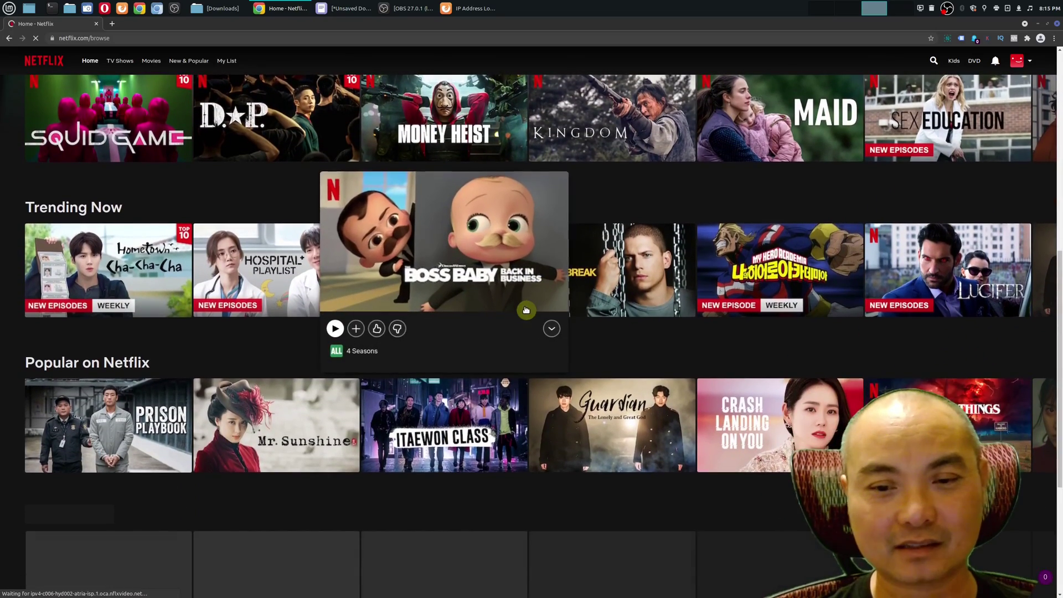
scroll(483, 316, "down", 1)
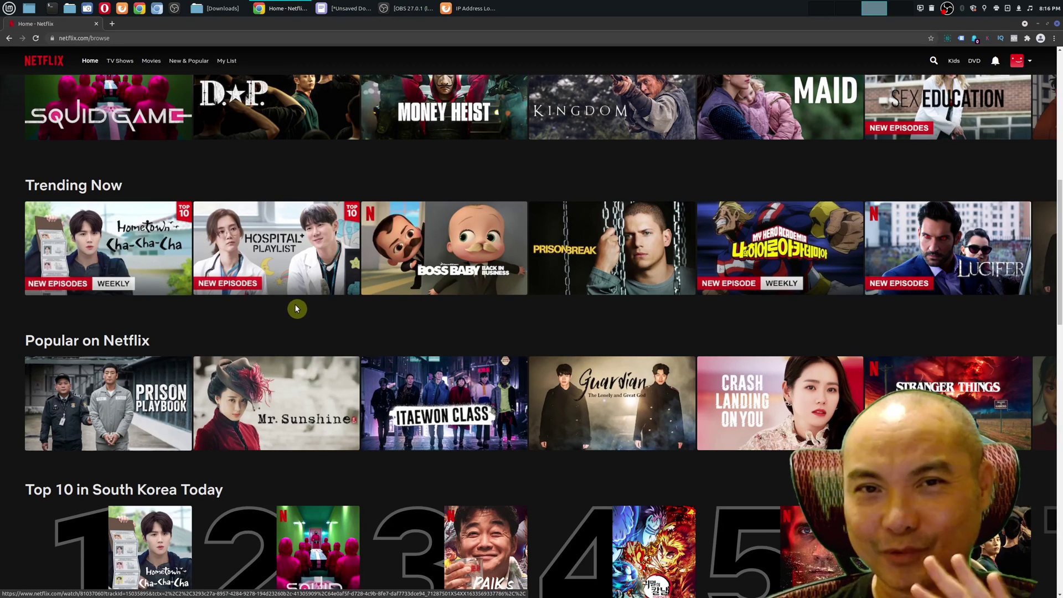
scroll(296, 310, "down", 1)
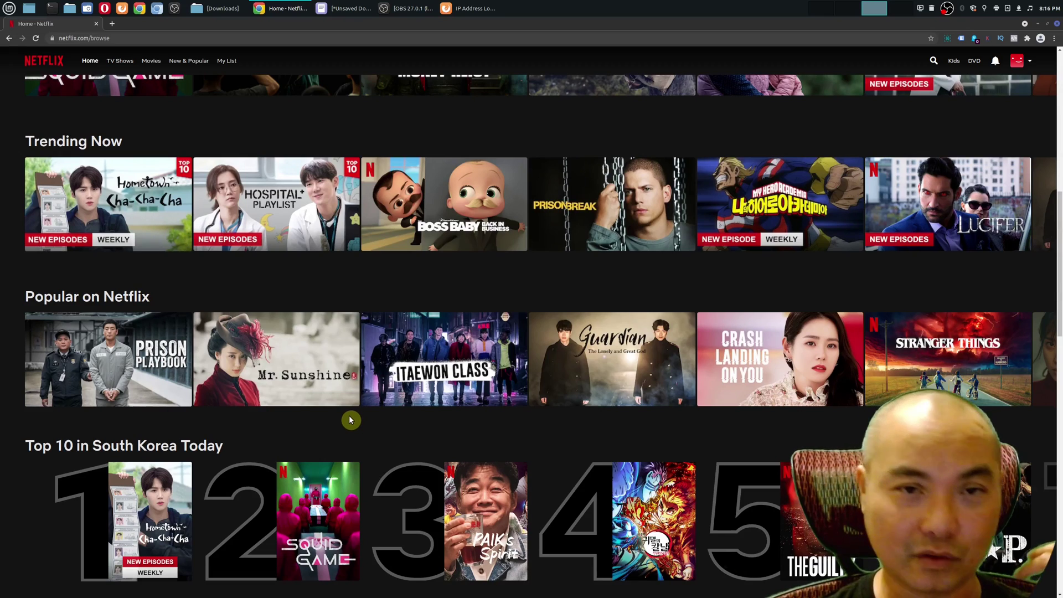
scroll(350, 419, "down", 1)
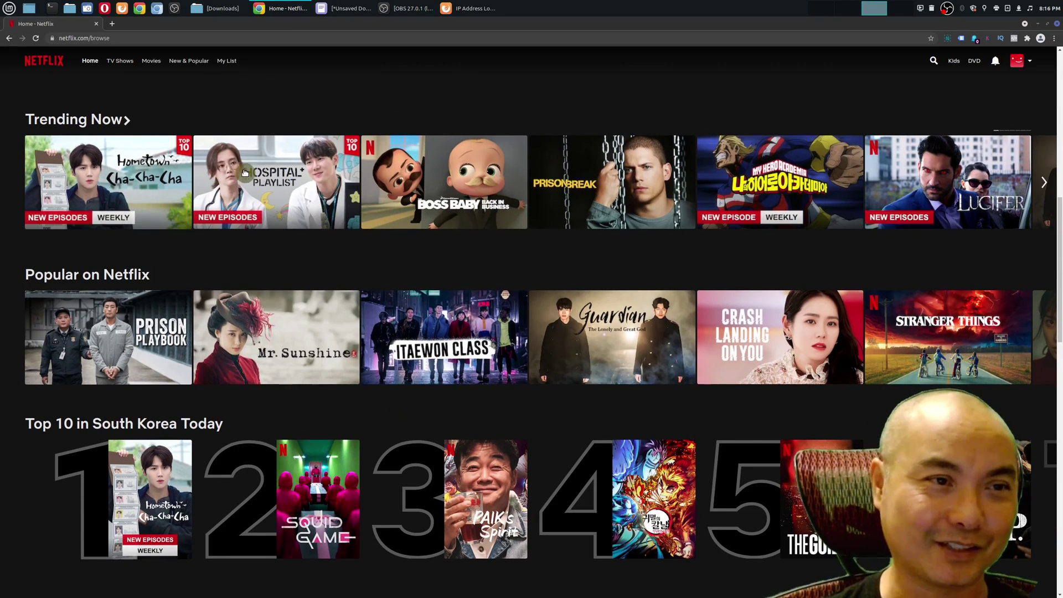
- Bring Firefox back with the Seoul IP lookup, then show the NordVPN homepage tab
left_click(36, 11)
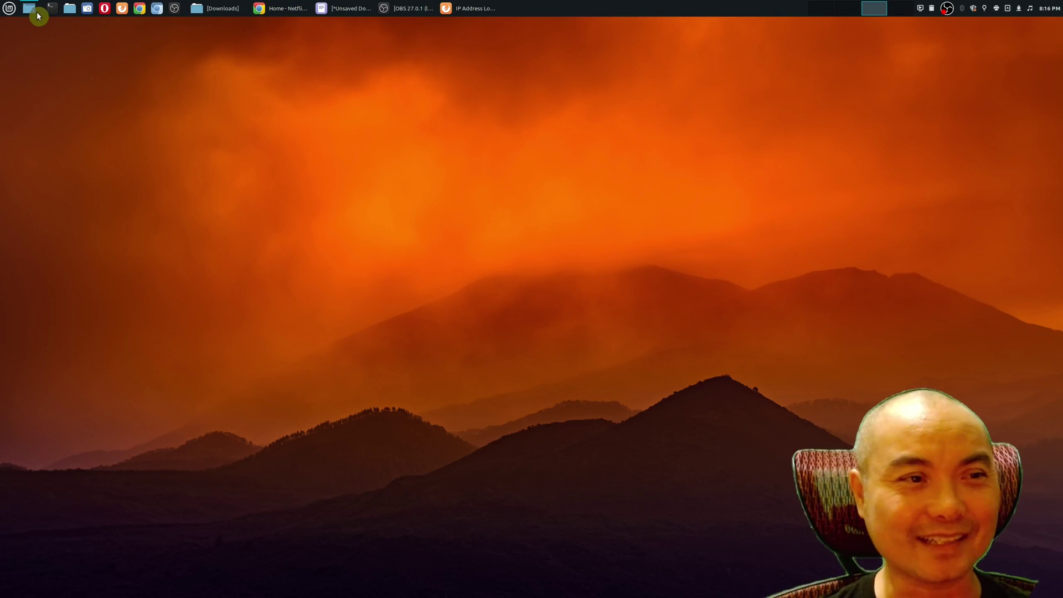
left_click(468, 8)
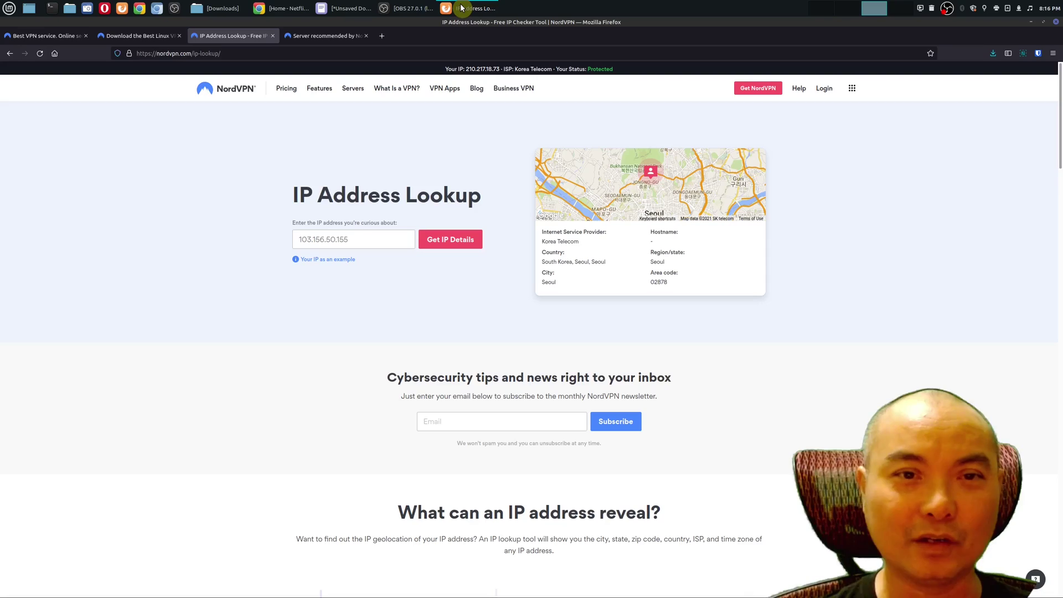
left_click(55, 38)
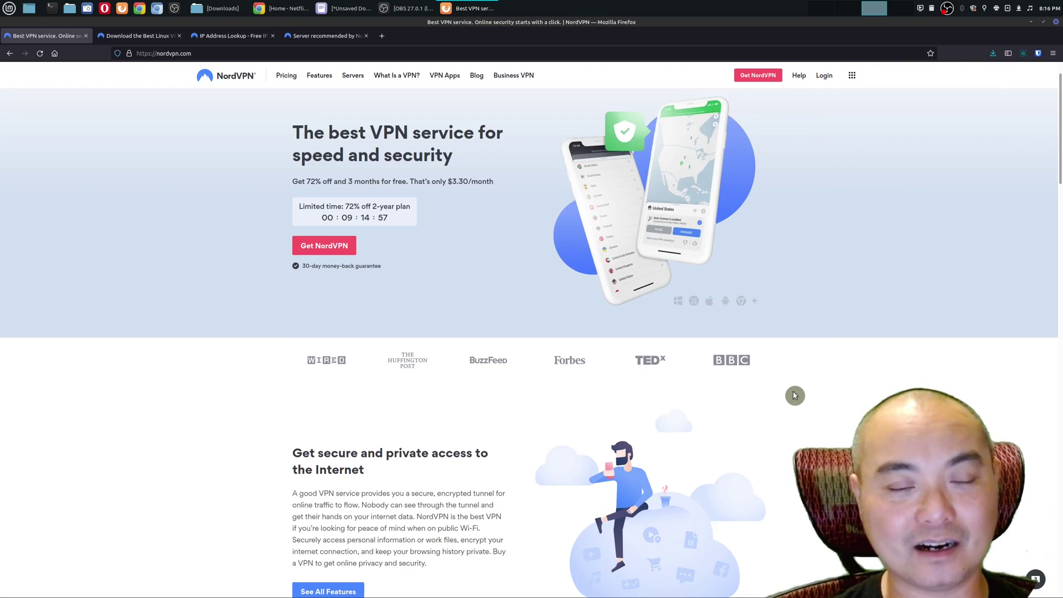
- Bring Netflix forward and scroll to the Popular and Top 10 in South Korea Today rows
left_click(280, 9)
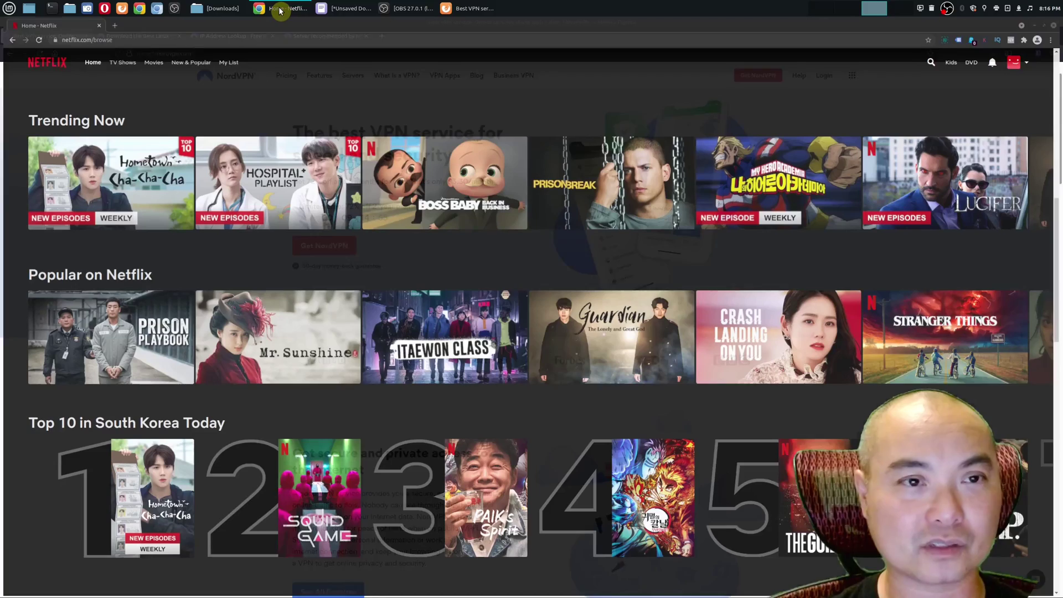
scroll(562, 427, "down", 3)
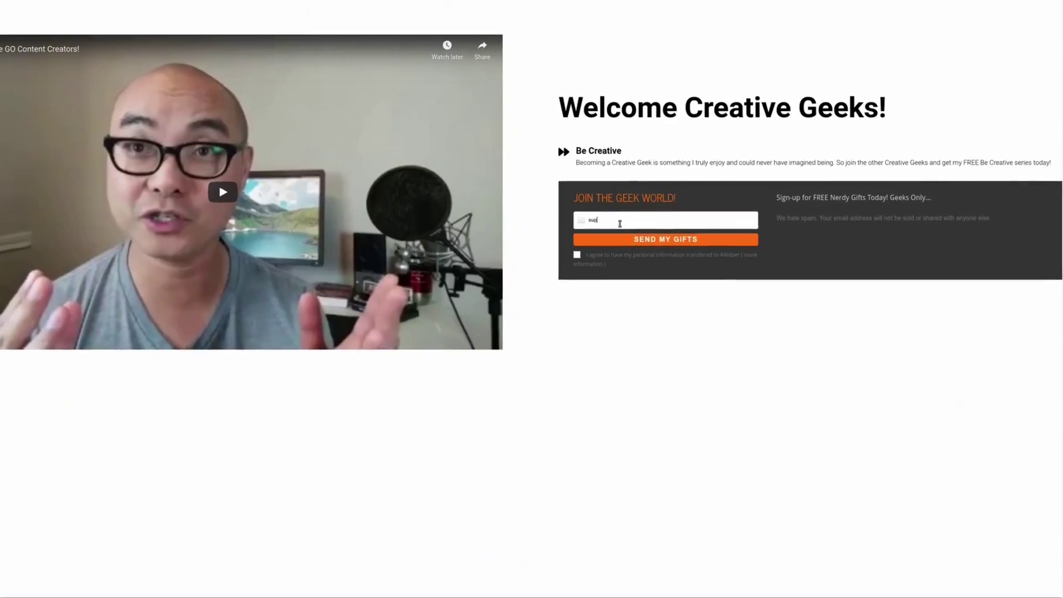
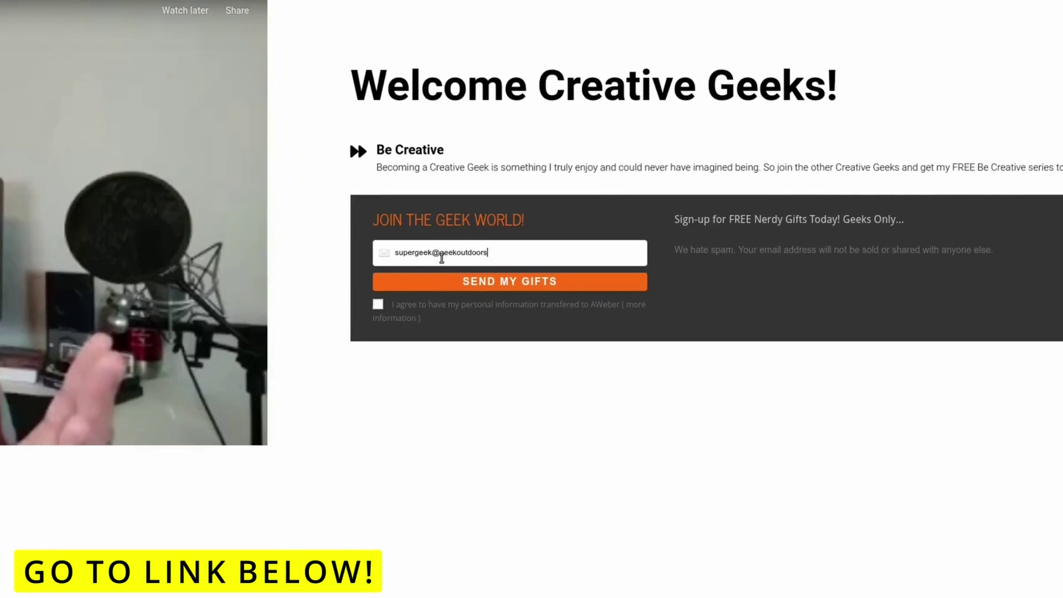